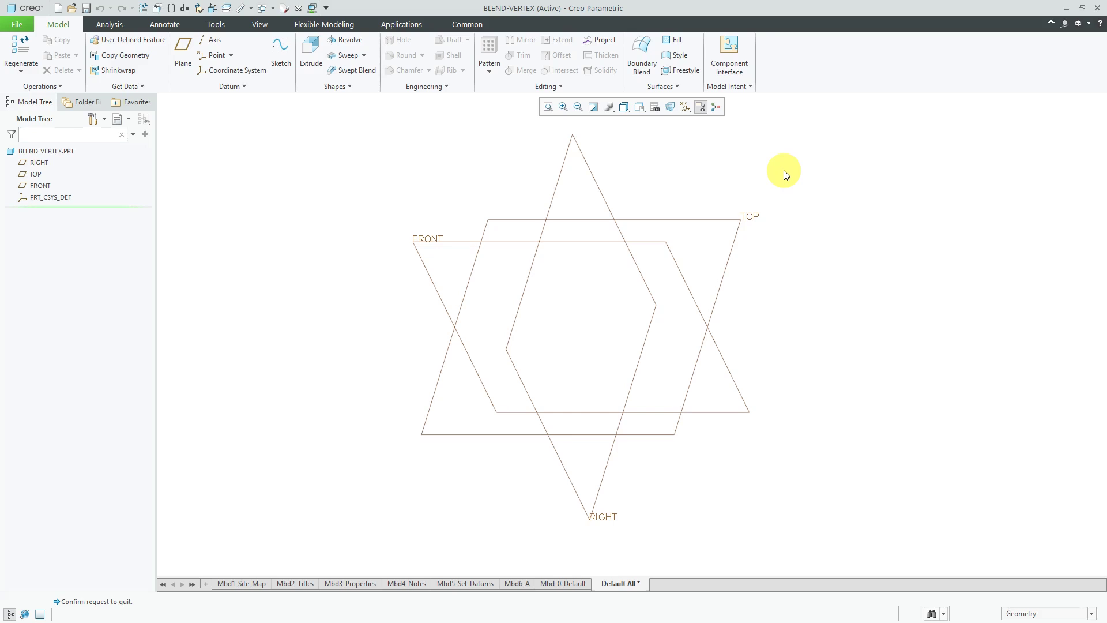
Step: Start a solid Blend with sketched sections and begin sketching the first section on the FRONT plane
left_click(337, 86)
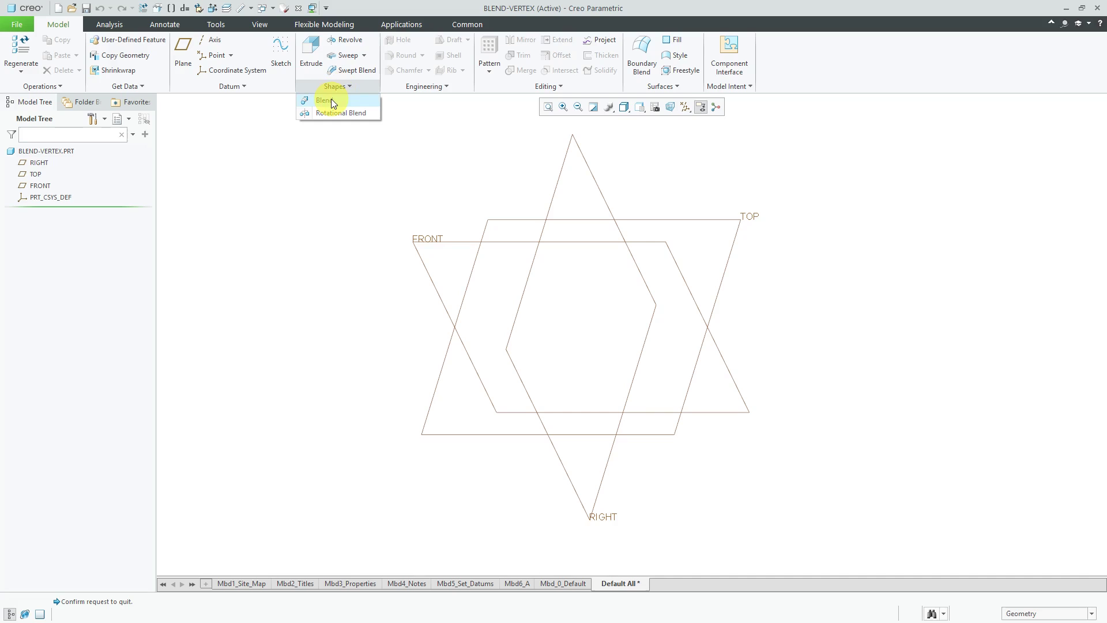
left_click(330, 101)
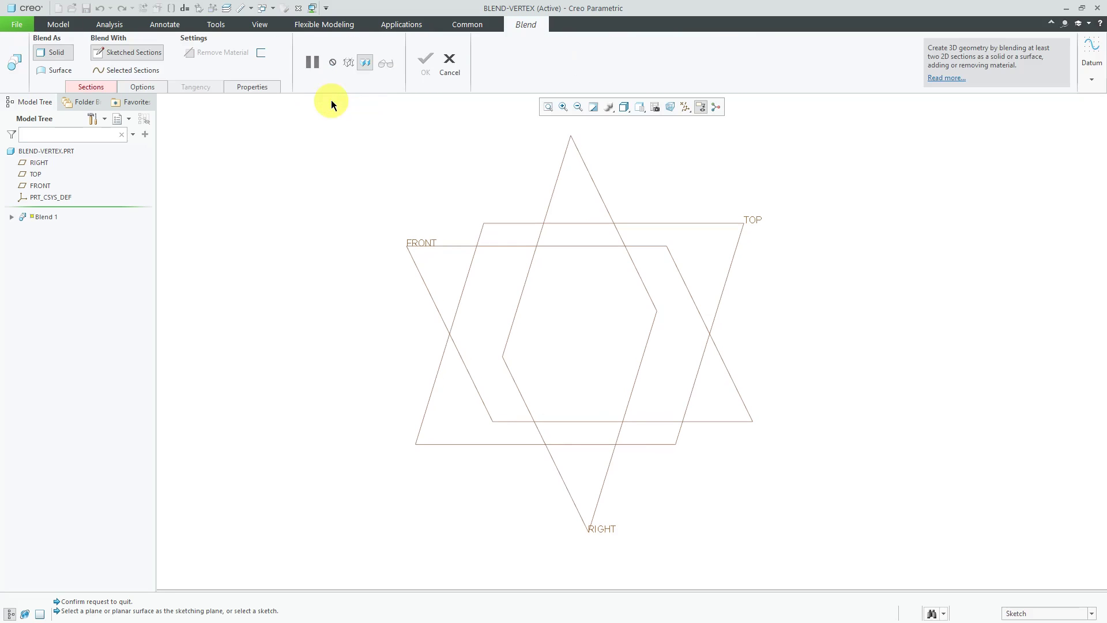
left_click(106, 90)
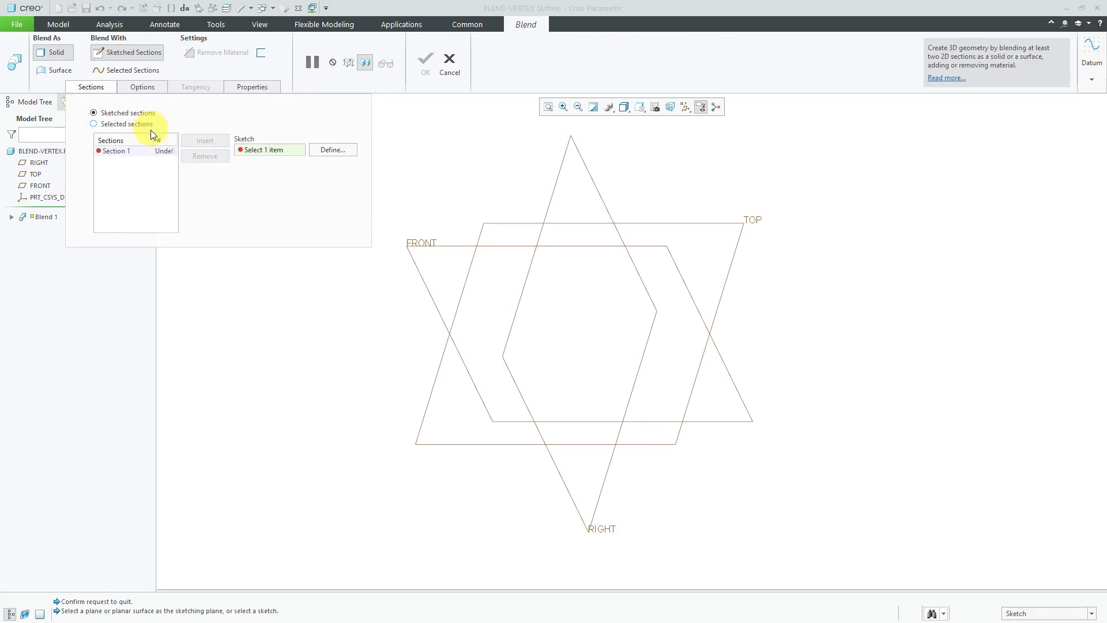
left_click(340, 149)
left_click(431, 247)
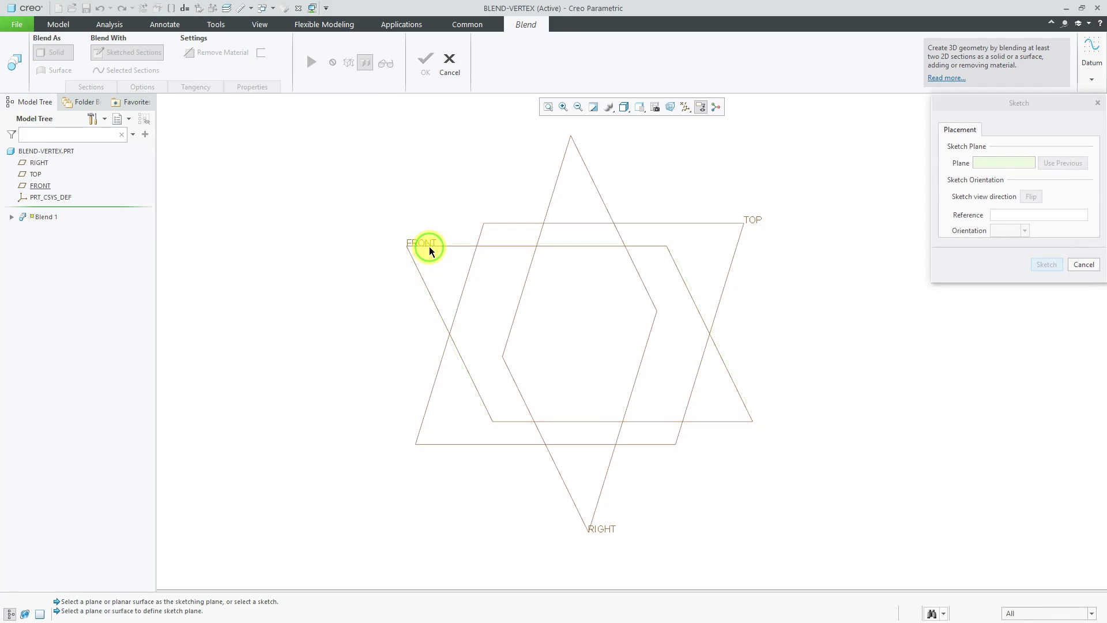
left_click(1046, 266)
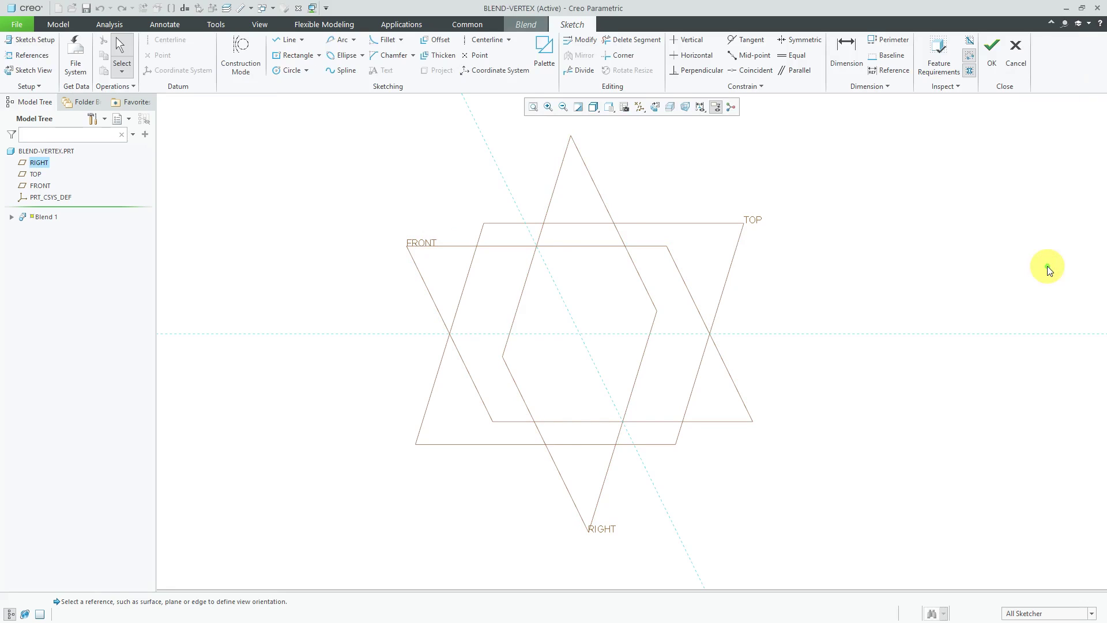
Step: Insert a 4-Sided Square from the sketcher palette into the first section, with a scale of 10
left_click(544, 62)
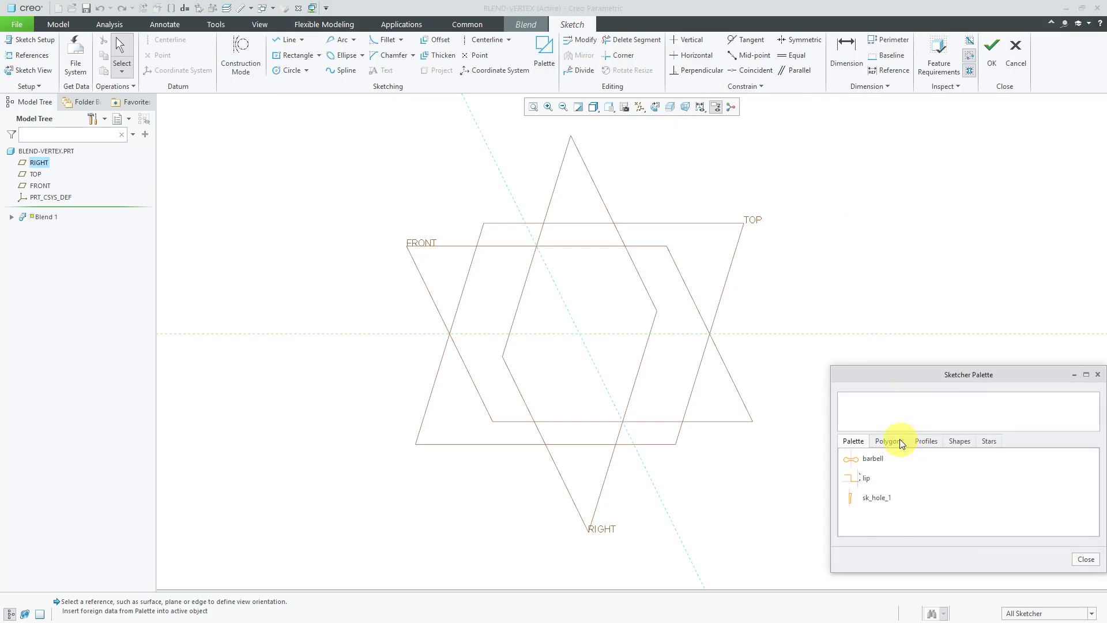
left_click(898, 441)
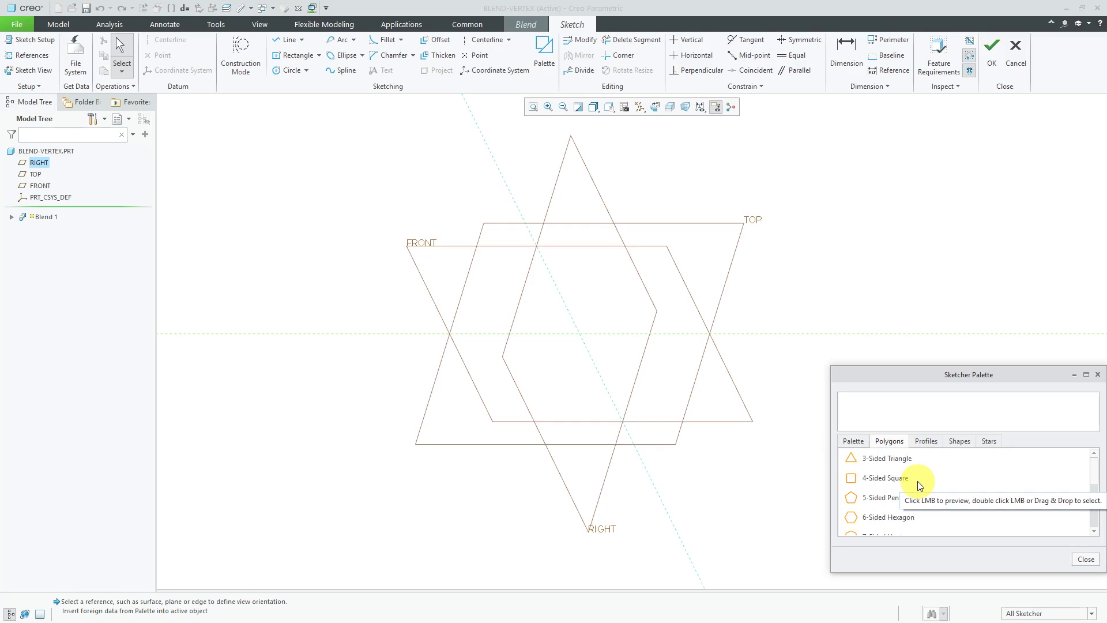
double_click(899, 478)
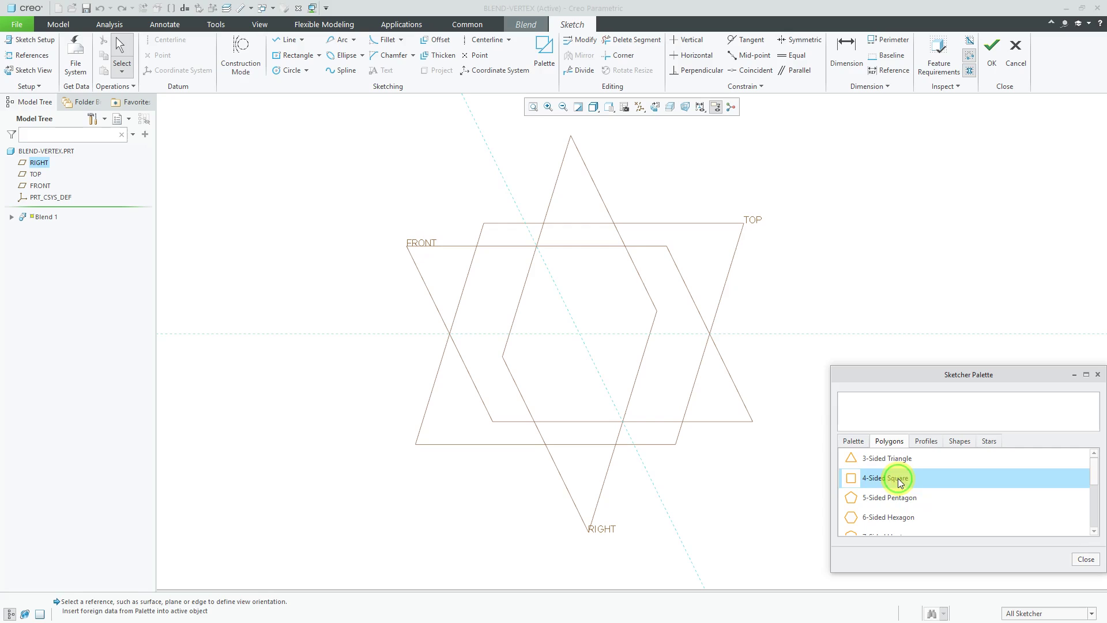
left_click(604, 319)
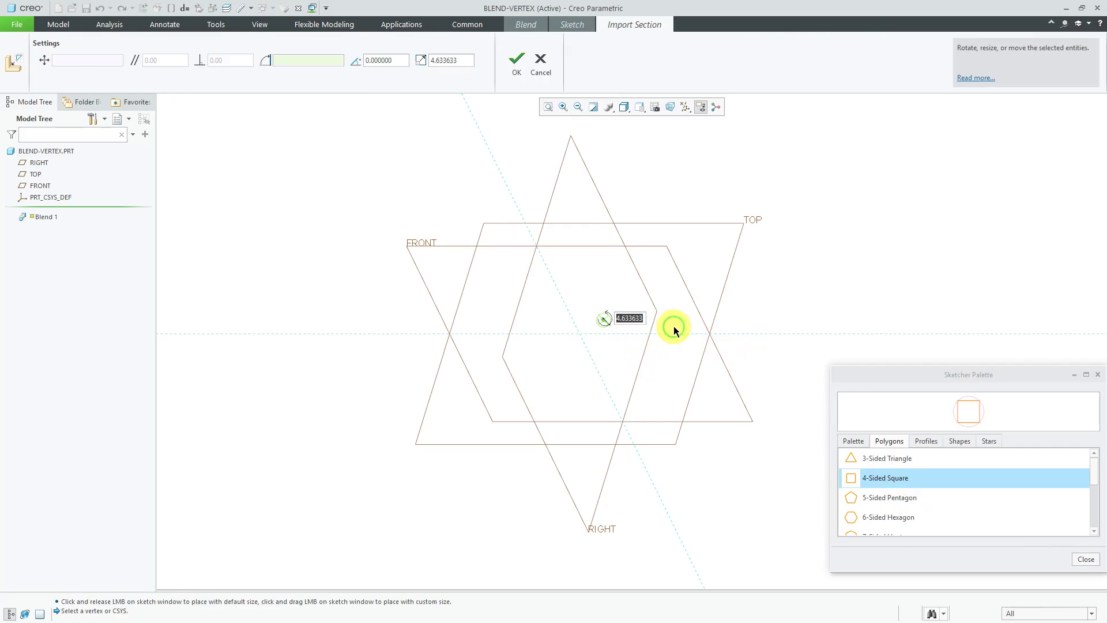
type("10")
key("Return")
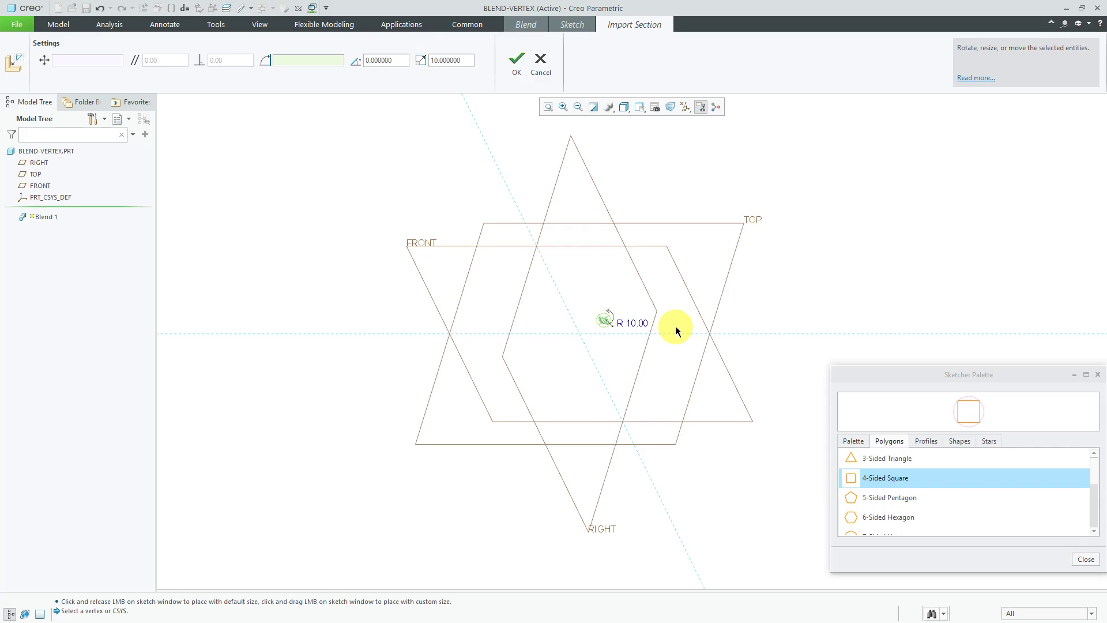
Step: Centre the square on the intersection of the sketch references and finish the first section
scroll(600, 327, "up", 5)
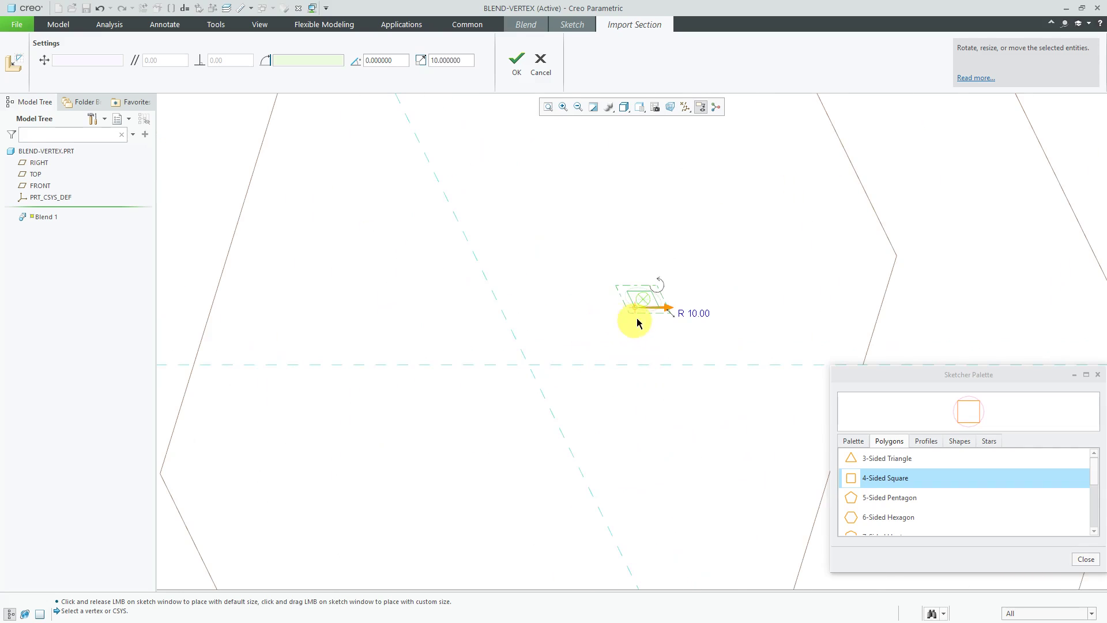
left_click_drag(642, 299, 526, 367)
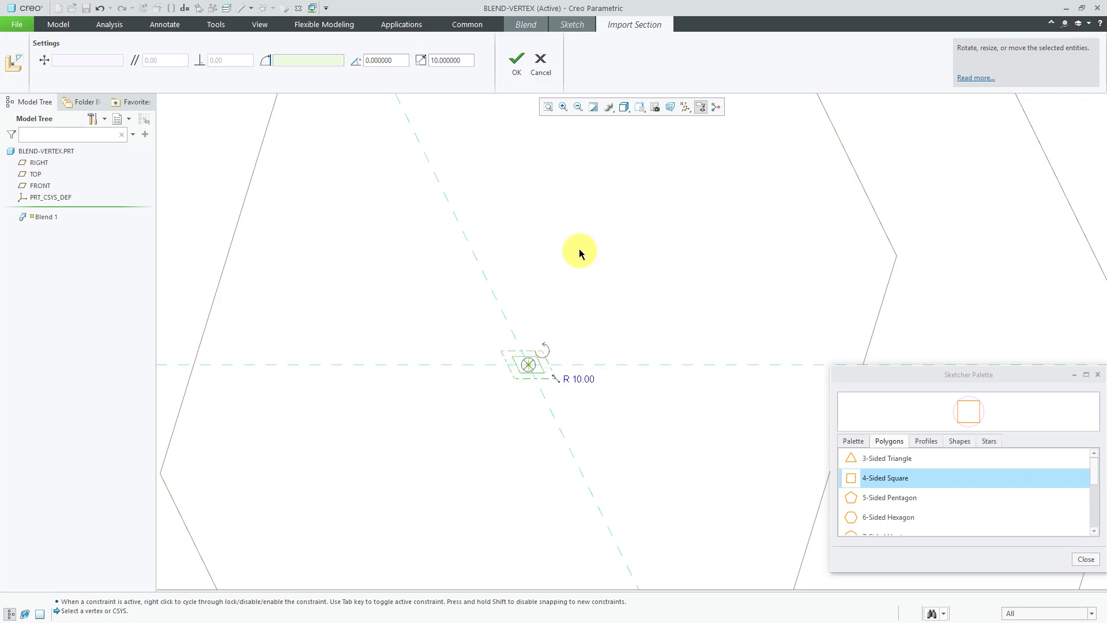
left_click(519, 66)
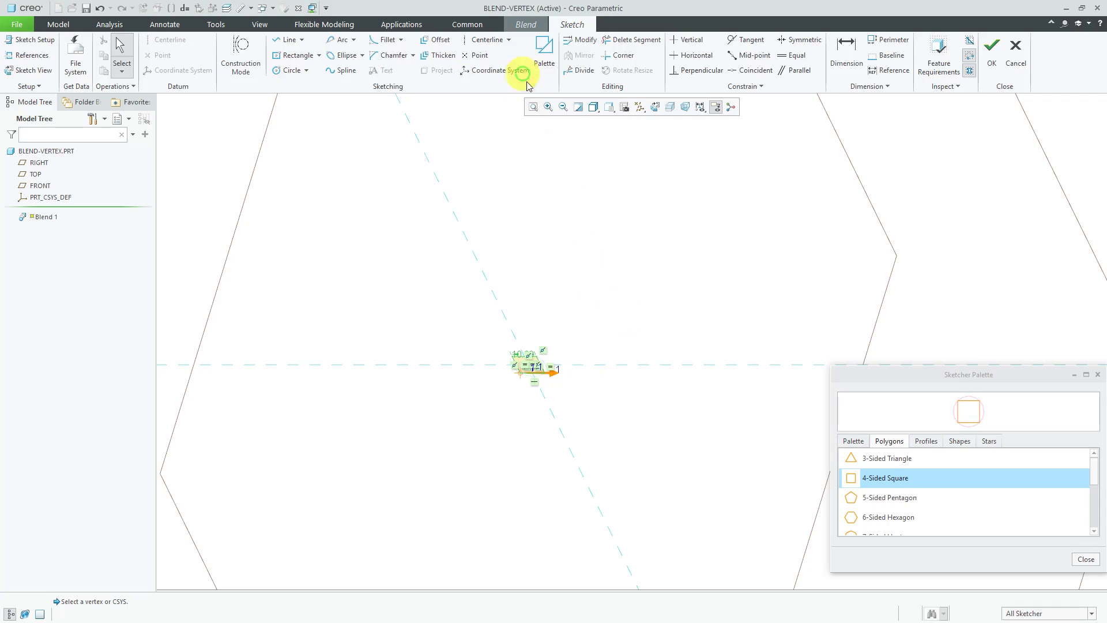
left_click(989, 61)
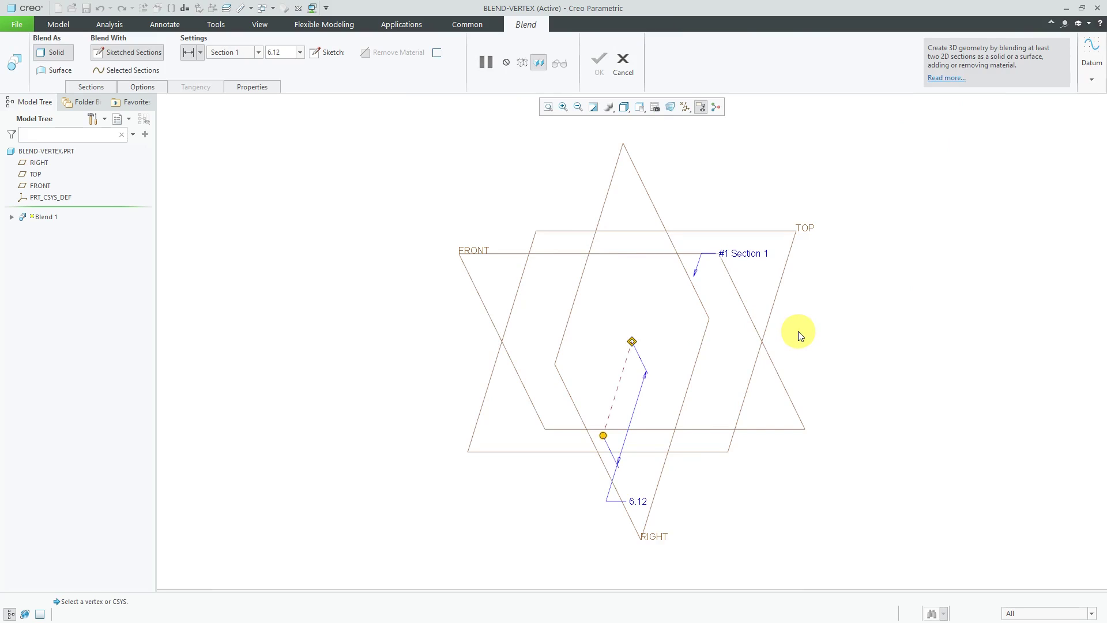
Step: Set the offset of Section 2 from Section 1 to 20
left_click(94, 87)
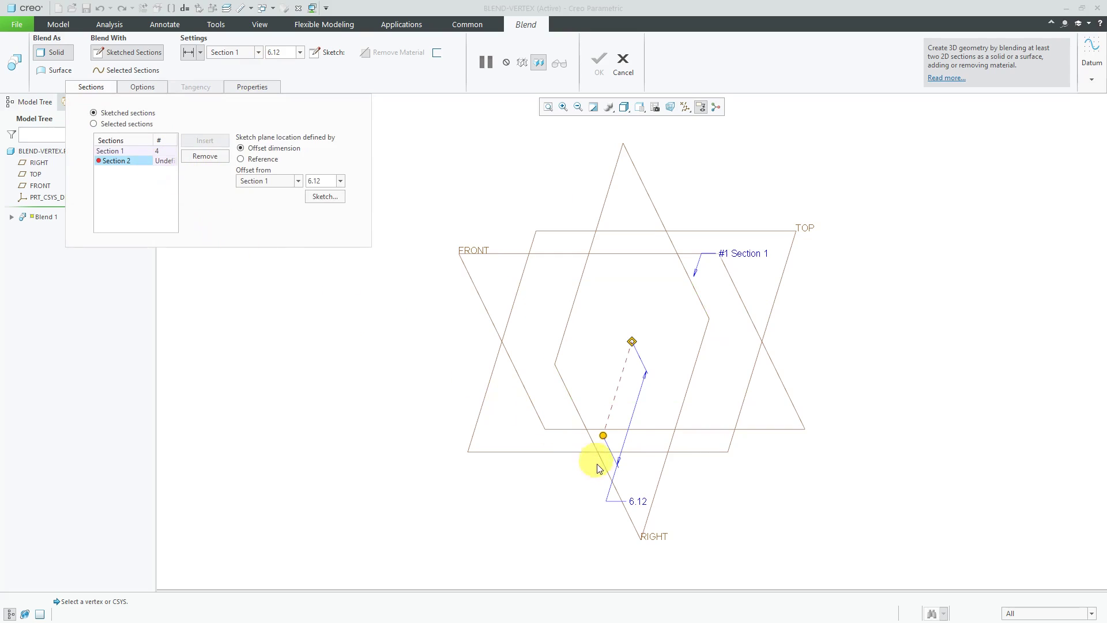
left_click(639, 501)
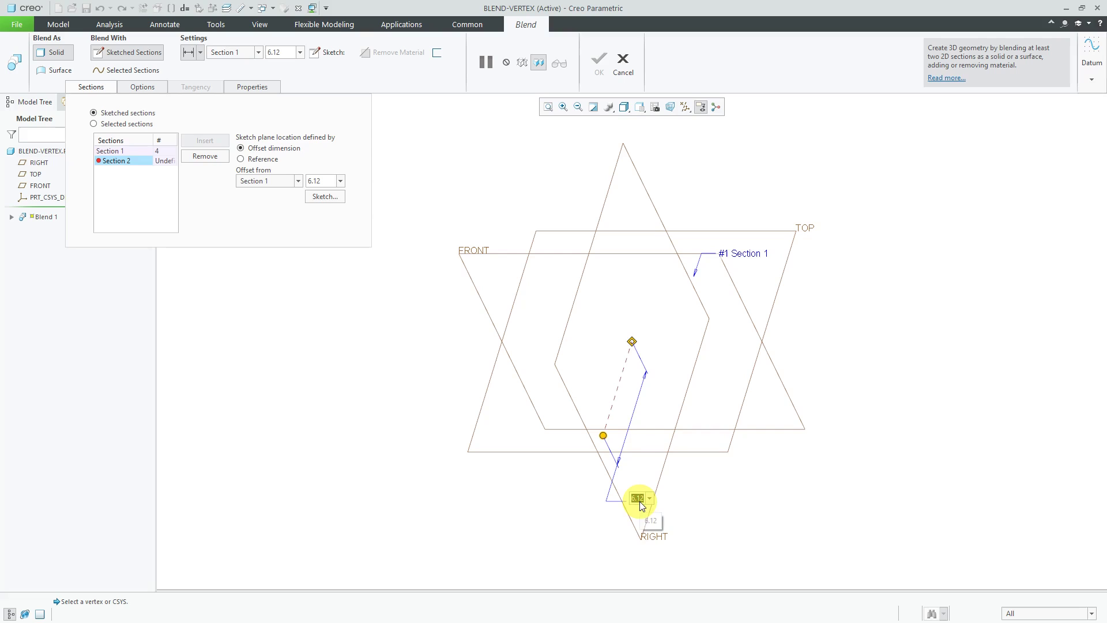
type("20")
key("Return")
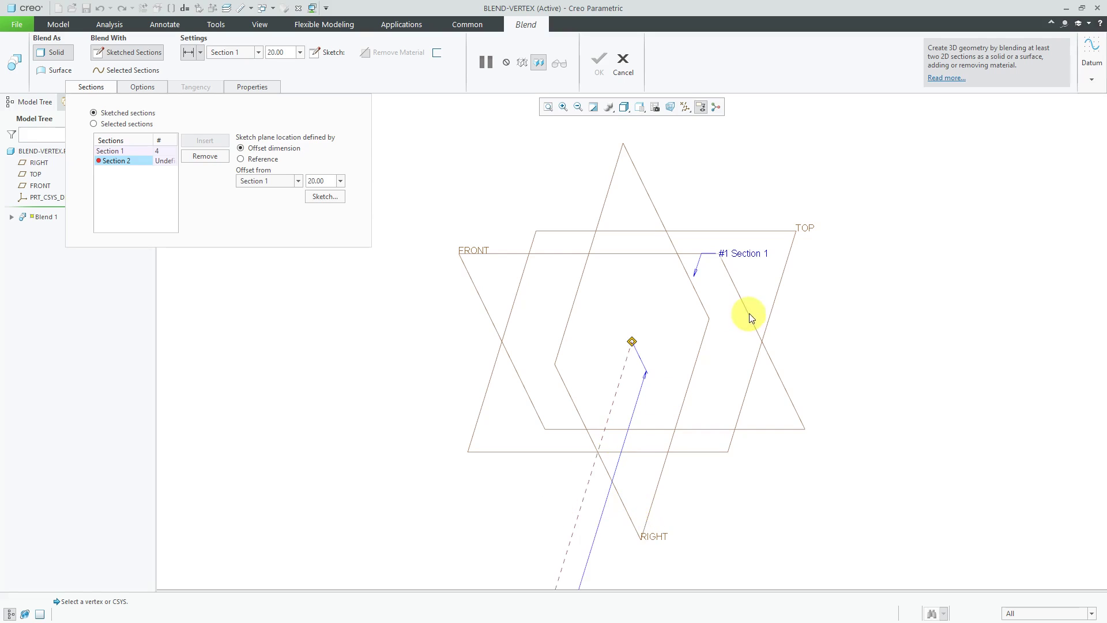
scroll(676, 231, "down", 3)
scroll(660, 369, "up", 1)
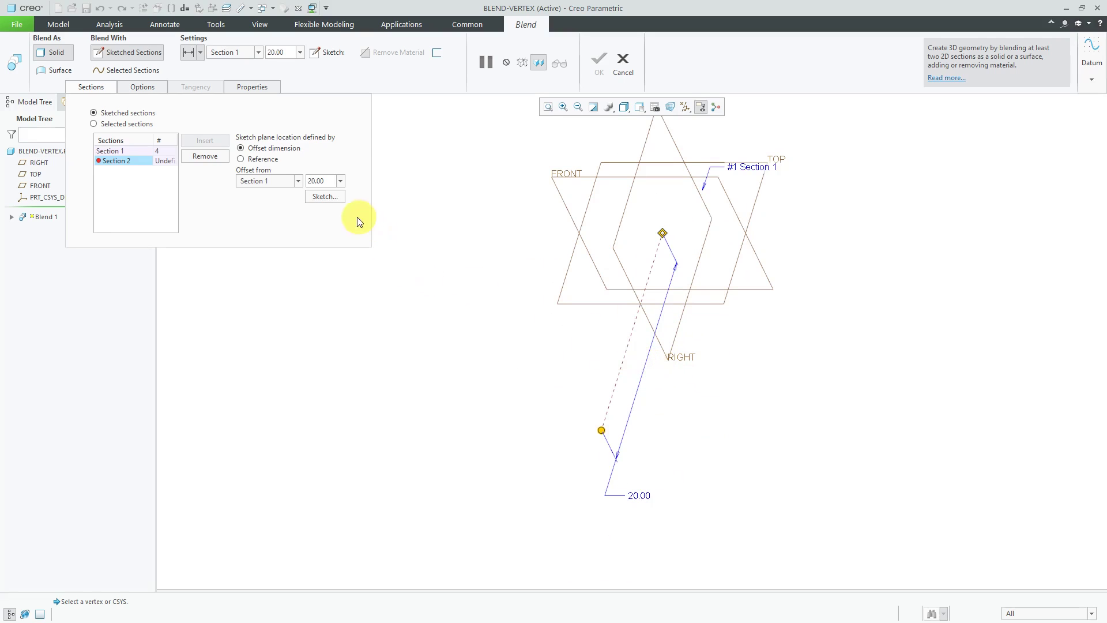
Step: Begin the Section 2 sketch and insert a 3-Sided Triangle from the sketcher palette with a scale of 10
left_click(327, 197)
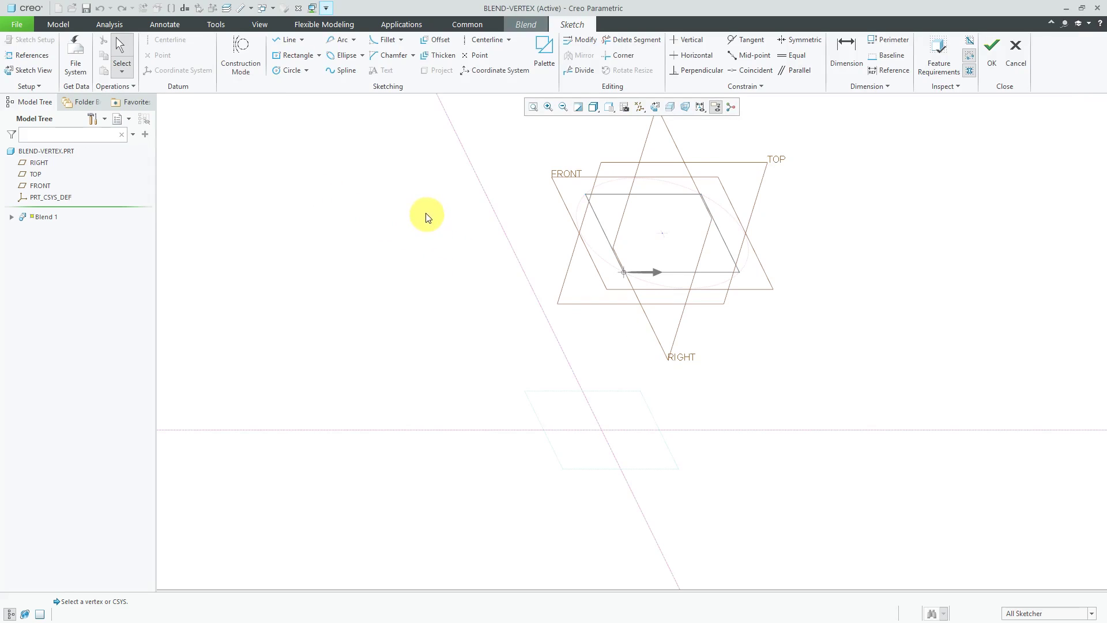
left_click(542, 52)
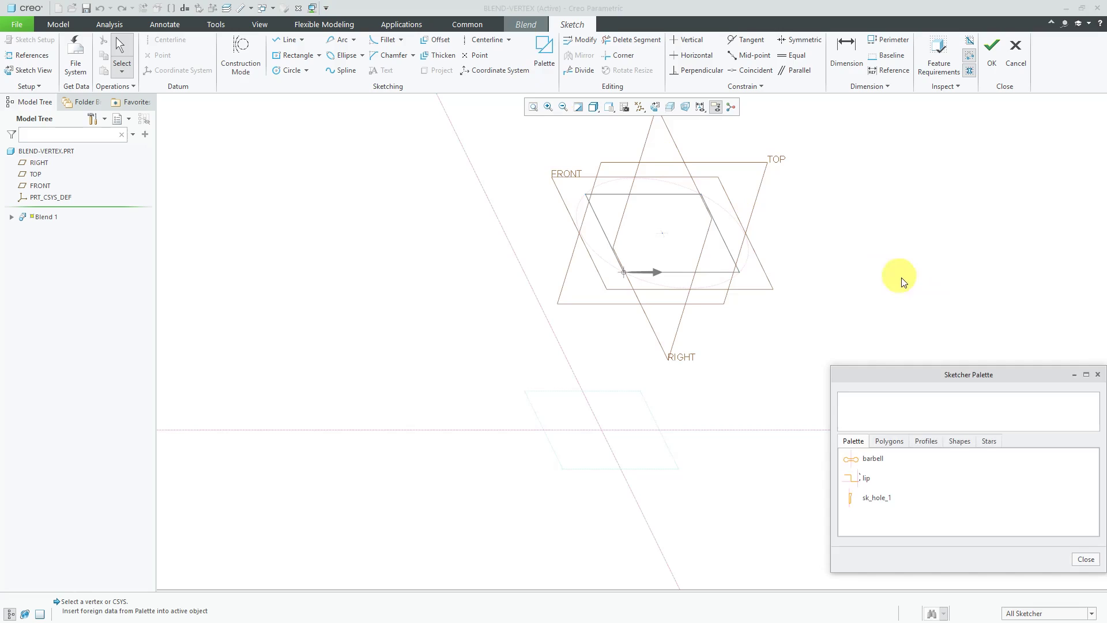
left_click(888, 442)
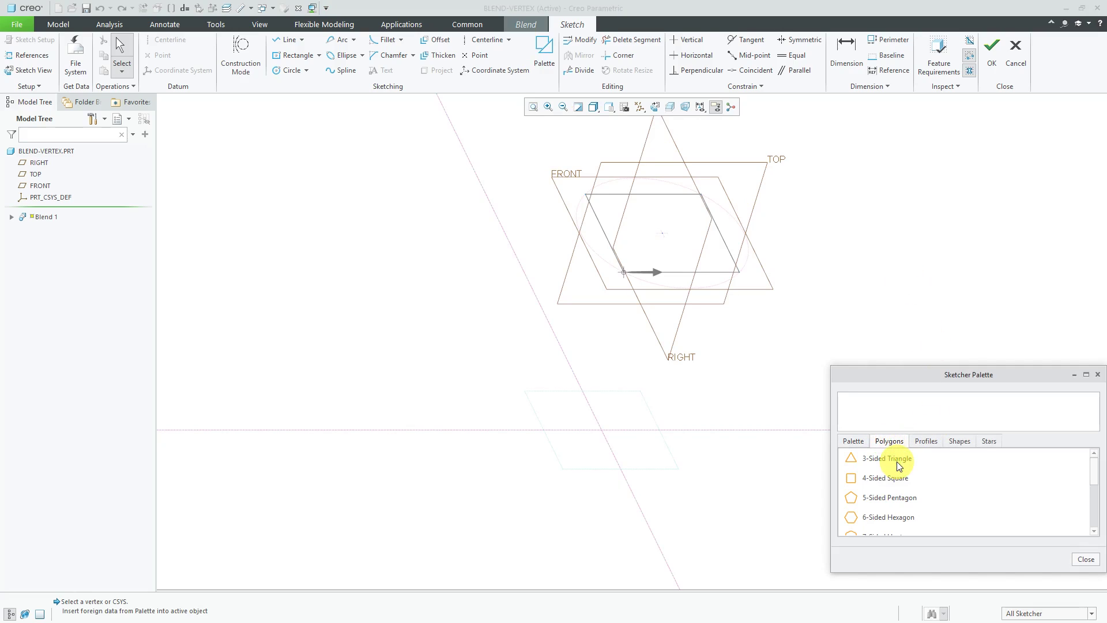
double_click(900, 457)
left_click(626, 413)
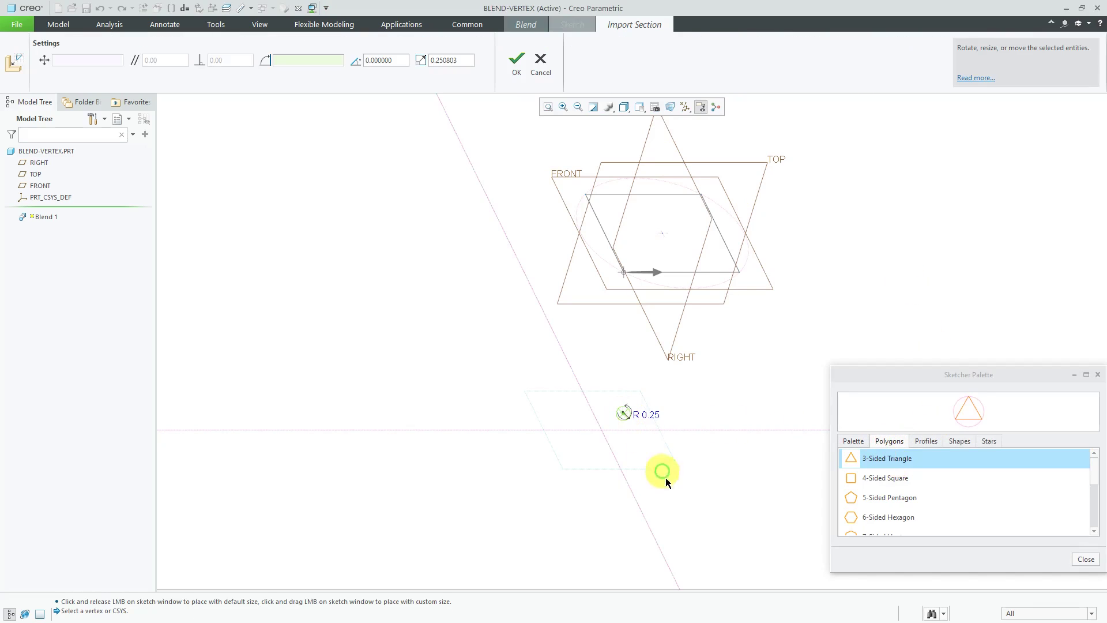
double_click(654, 419)
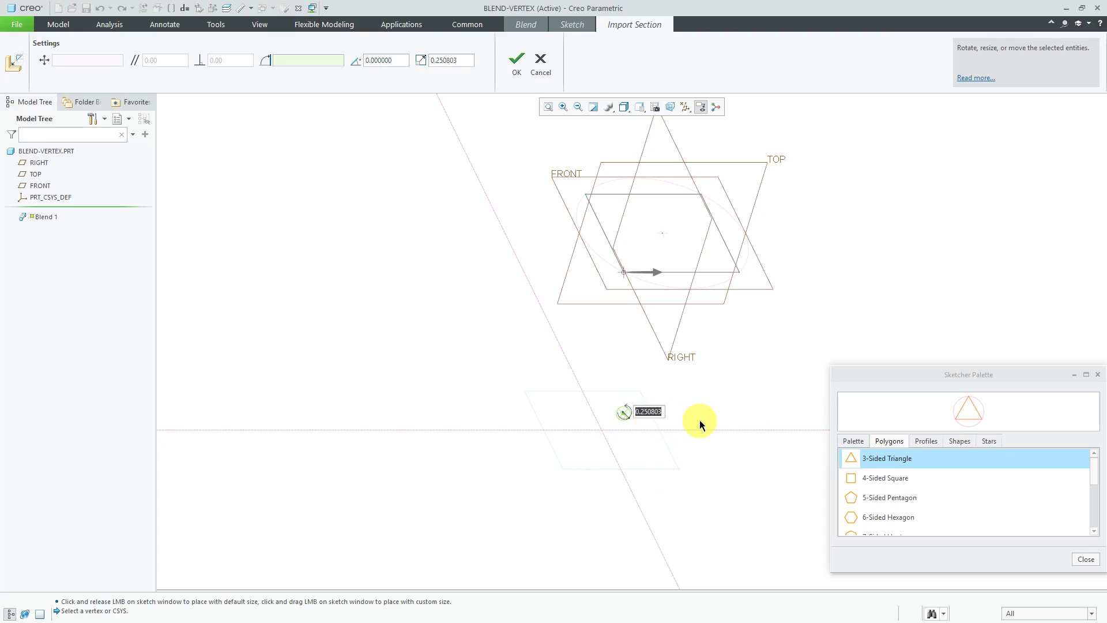
type("10")
key("Return")
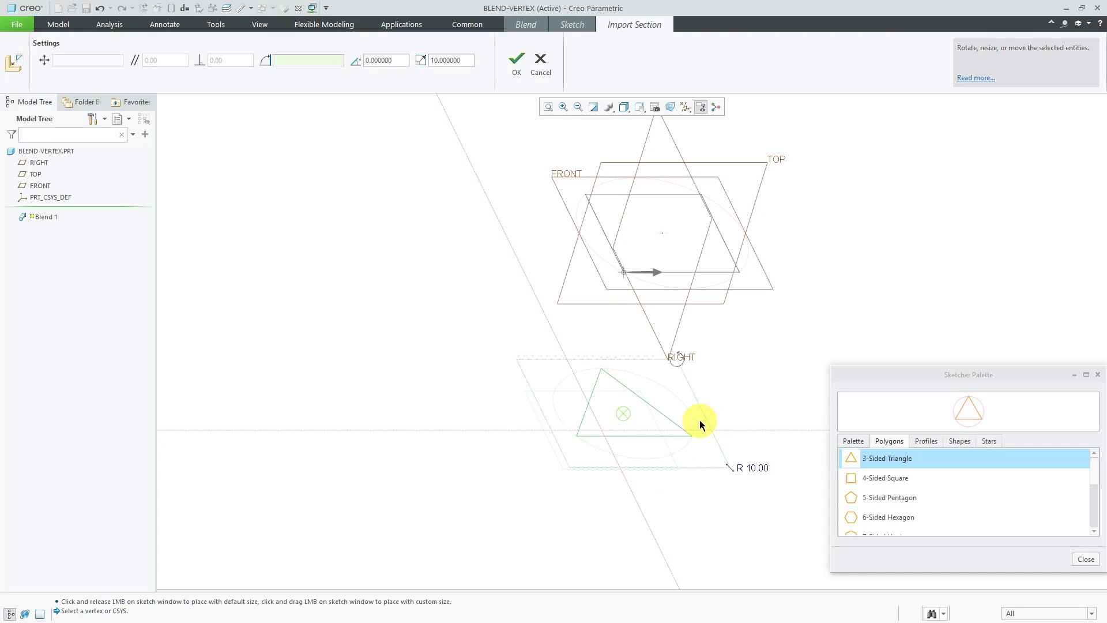
Step: Relocate the triangle's move handle to its base midpoint and place that point on the intersection of the sketch references
left_click_drag(623, 414, 667, 401)
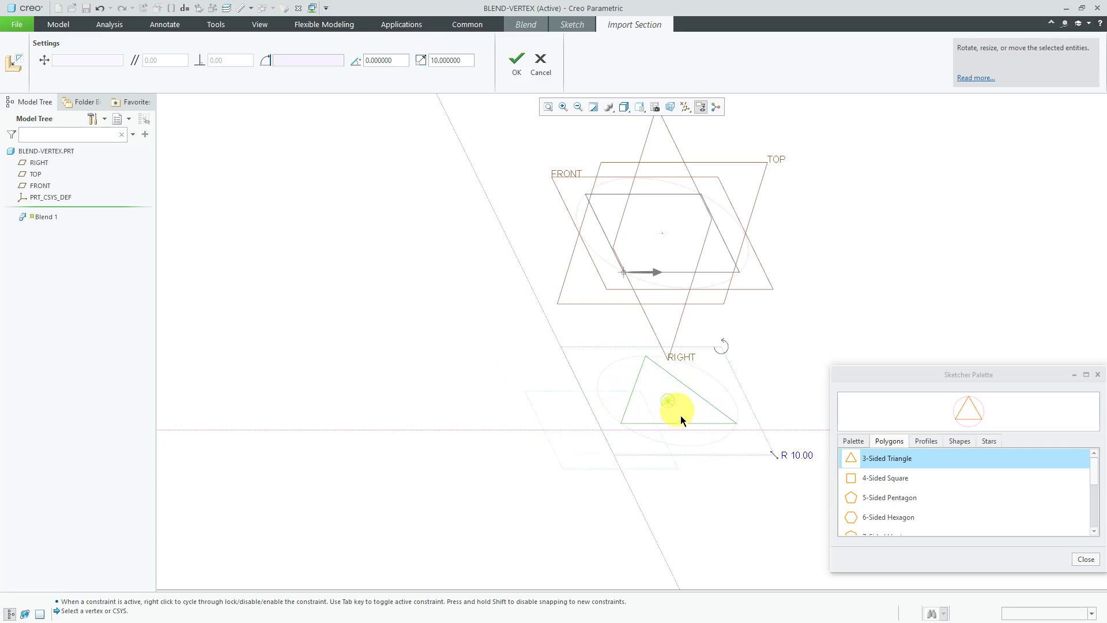
scroll(675, 411, "down", 3)
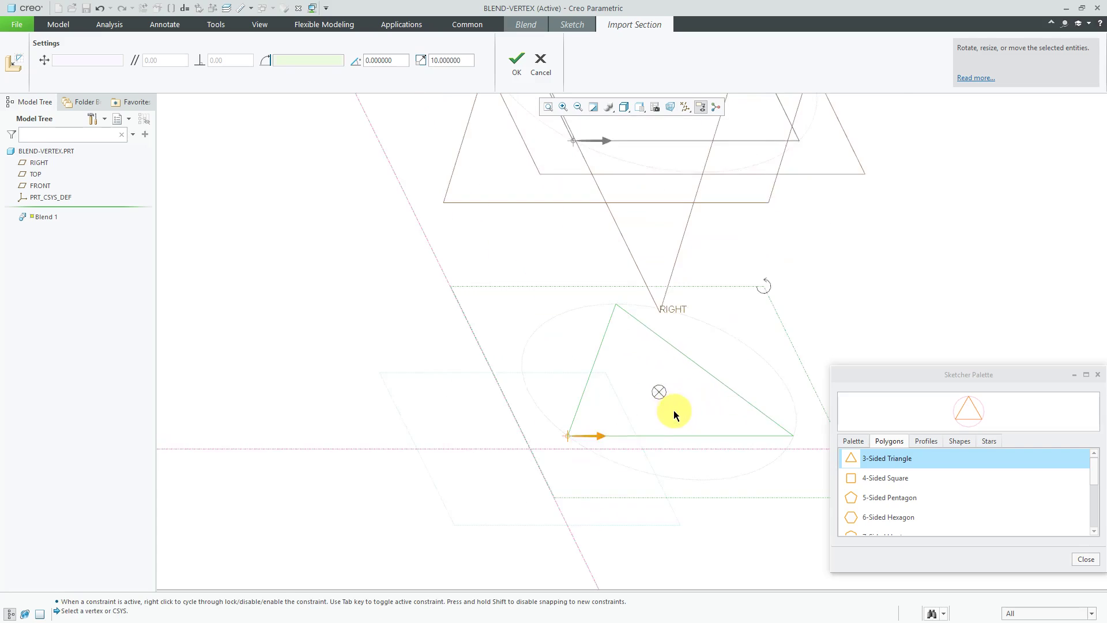
scroll(674, 410, "down", 1)
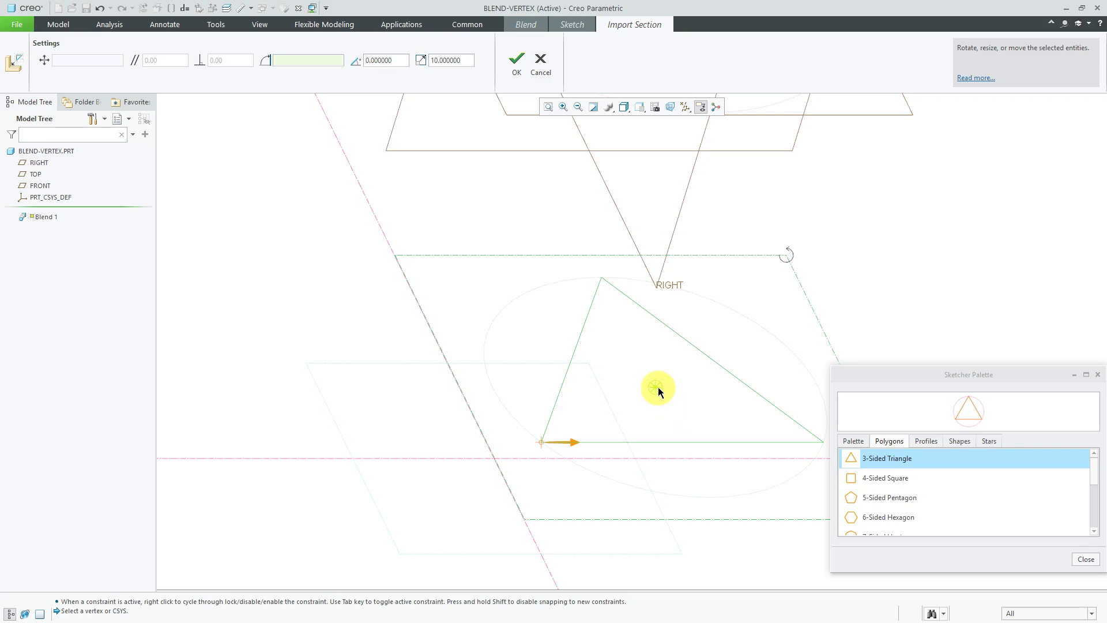
mouse_move(657, 387)
right_mouse_down()
mouse_move(667, 444)
mouse_move(654, 444)
mouse_move(691, 451)
right_mouse_up()
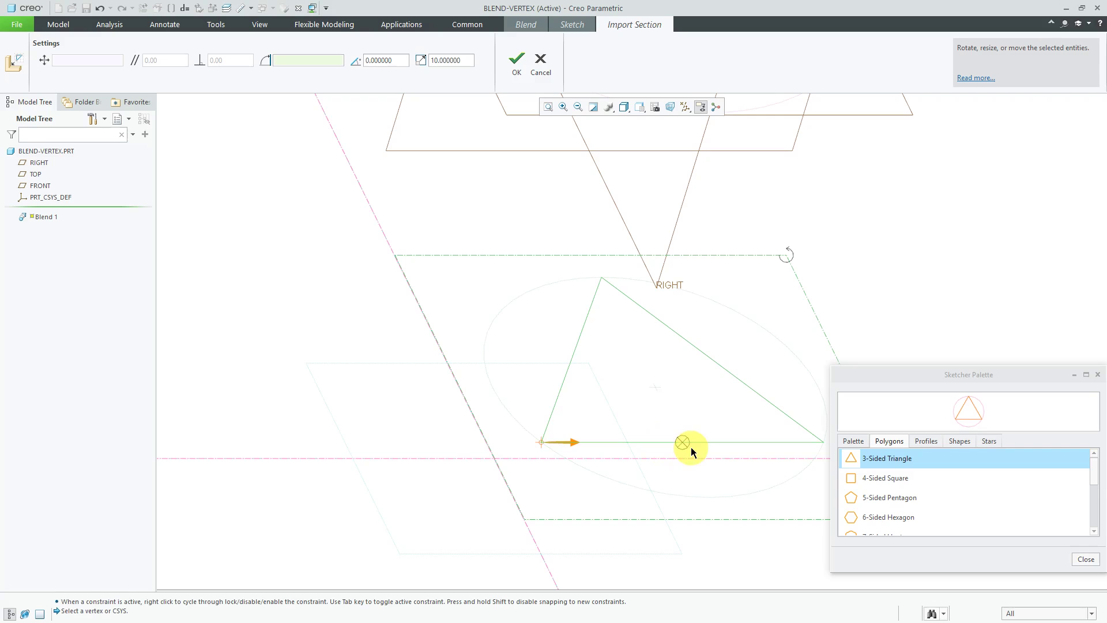
left_click_drag(686, 442, 499, 461)
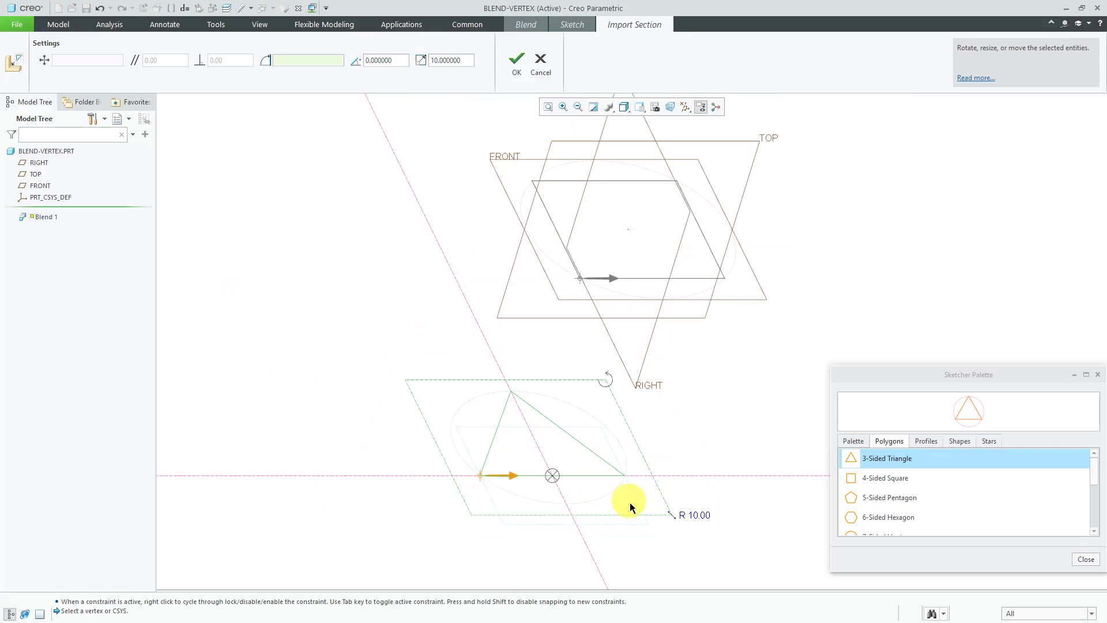
Step: Close the sketcher palette and set the triangle's scale to 12
left_click(1086, 559)
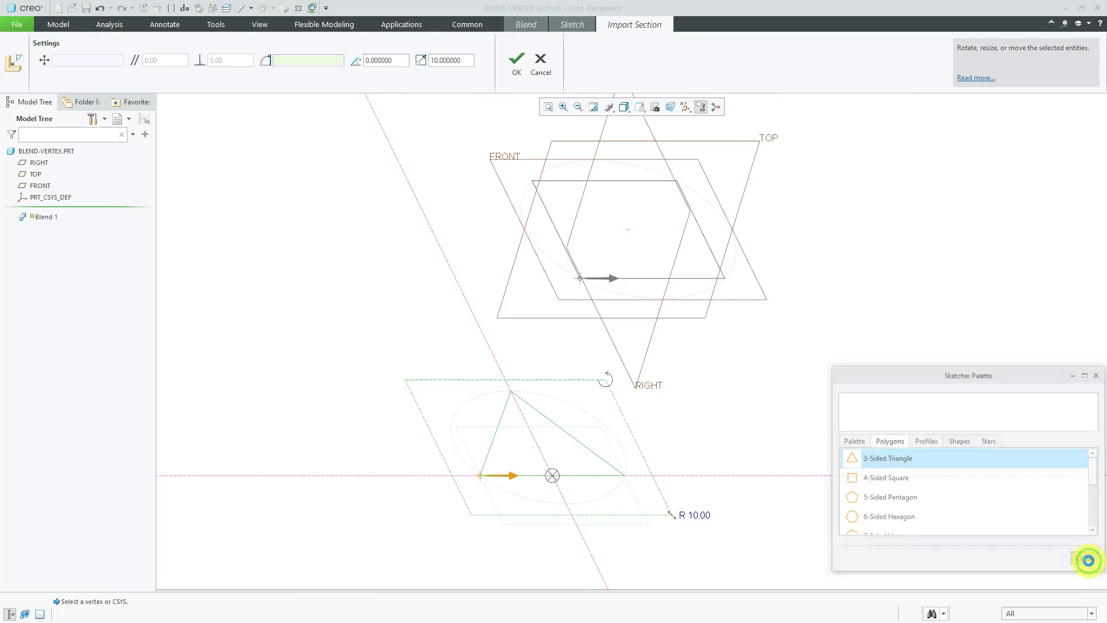
double_click(701, 514)
type("12")
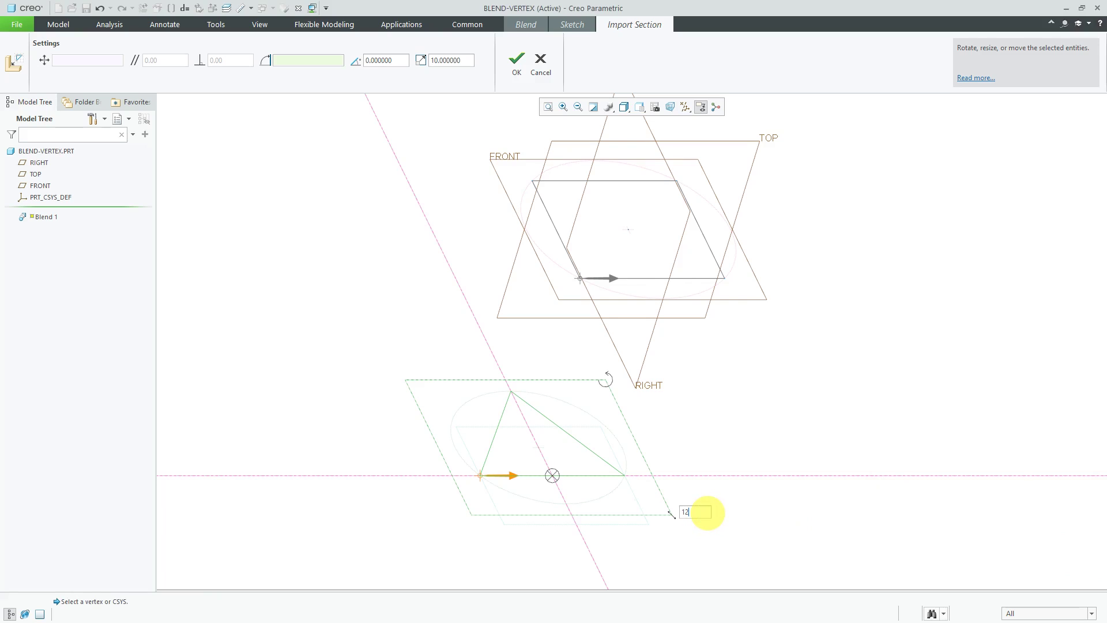
key("Return")
scroll(605, 434, "up", 3)
scroll(605, 434, "down", 2)
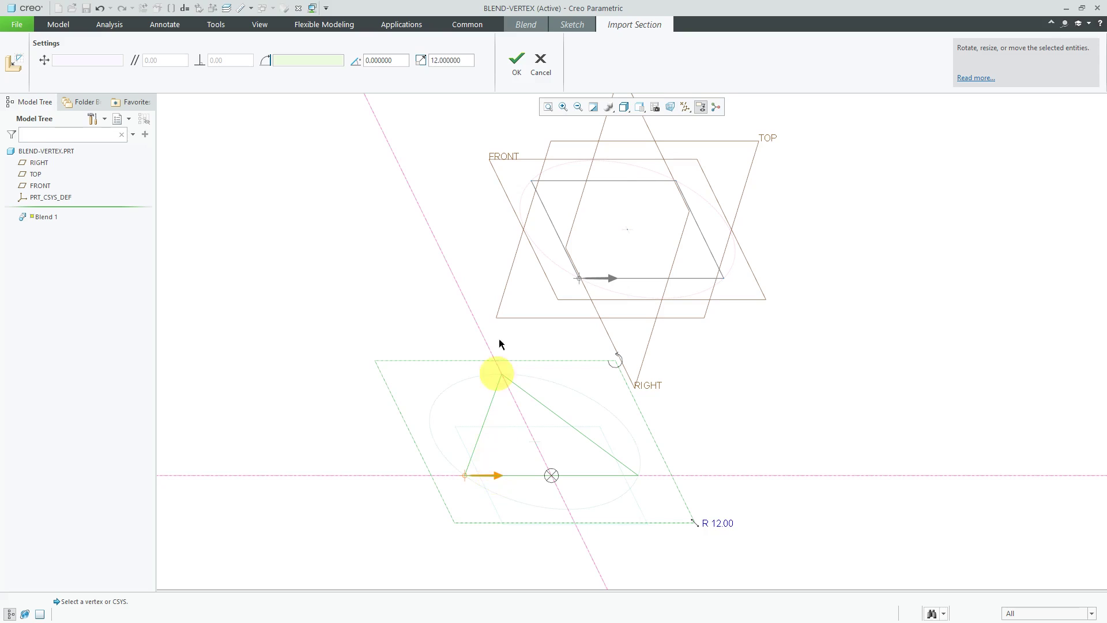
Step: Hide the datum planes and accept the triangle's placement in the second section
left_click(684, 108)
left_click(704, 172)
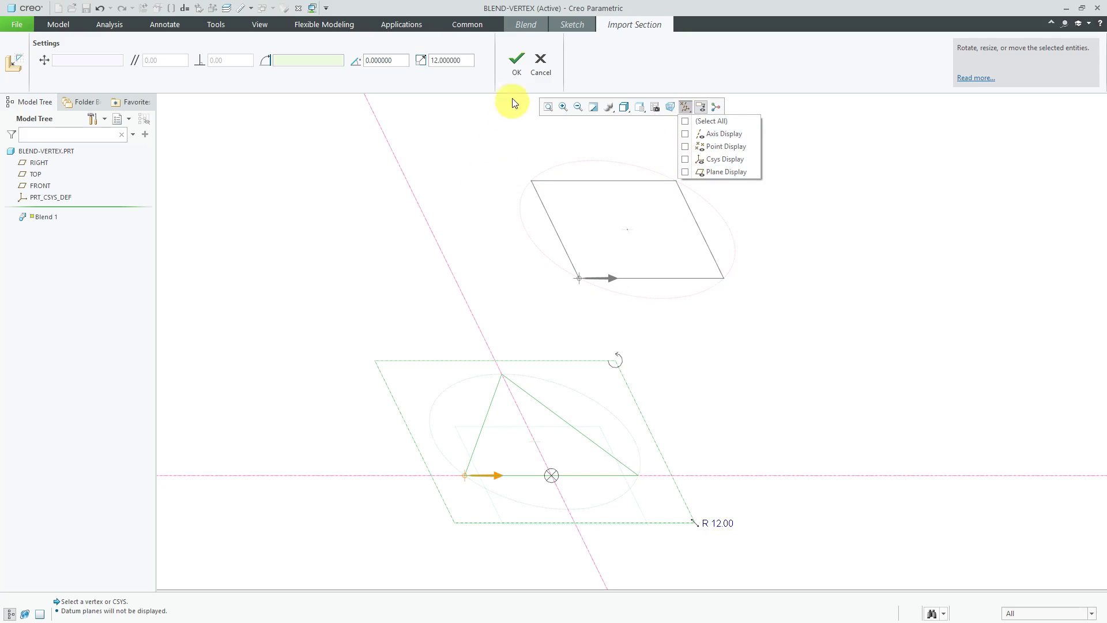
left_click(520, 72)
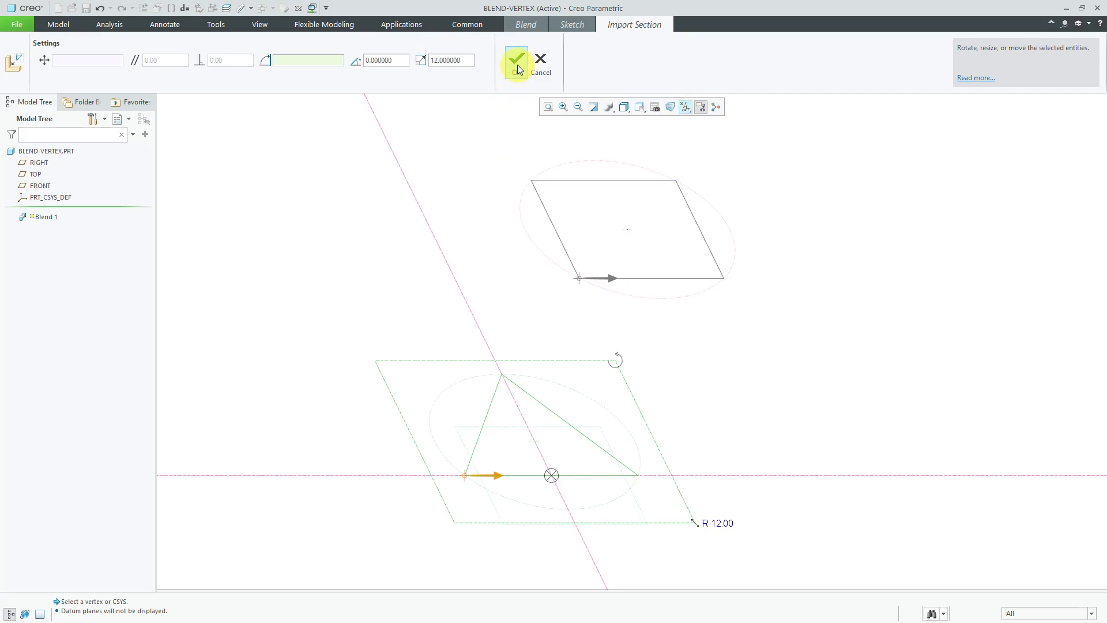
left_click(521, 72)
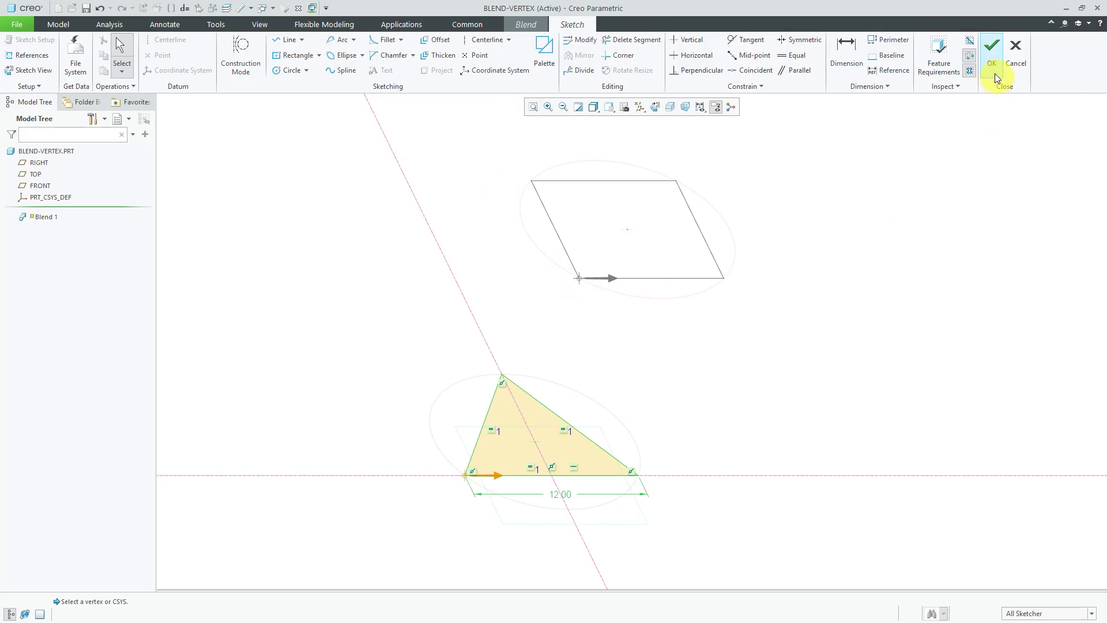
Step: Close the triangle sketch and reopen Section 2 of the blend for sketch editing
left_click(991, 55)
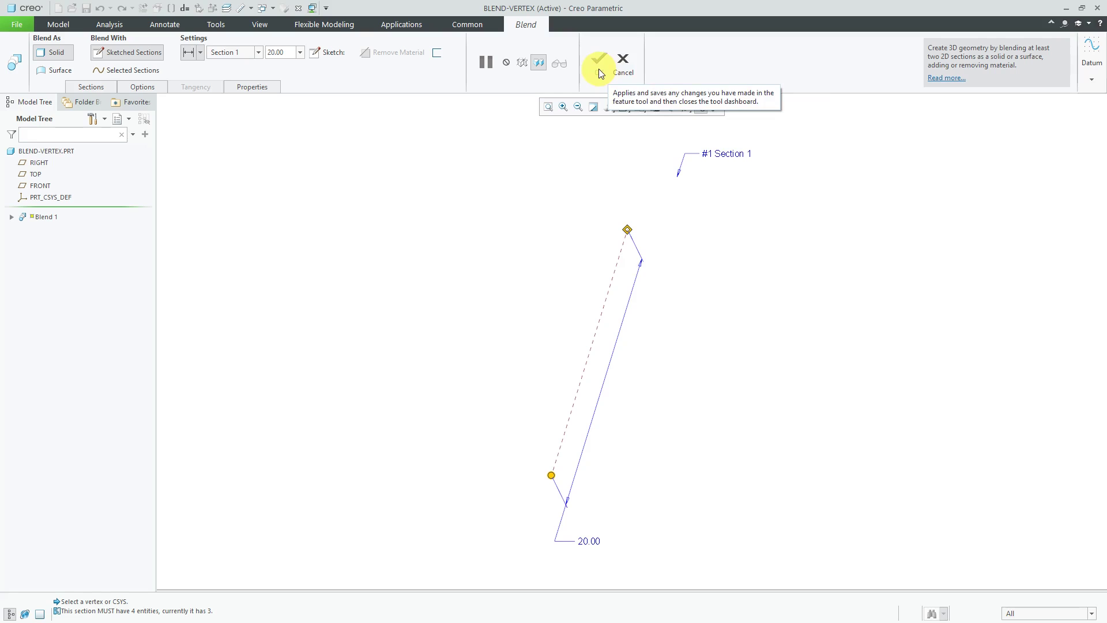
left_click(104, 87)
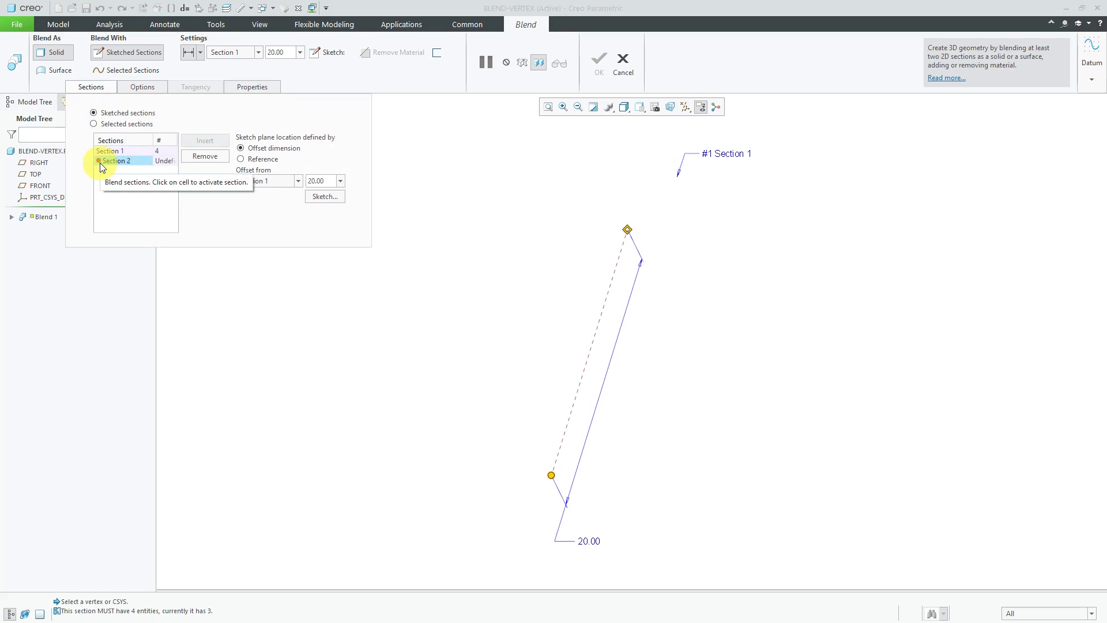
left_click(323, 197)
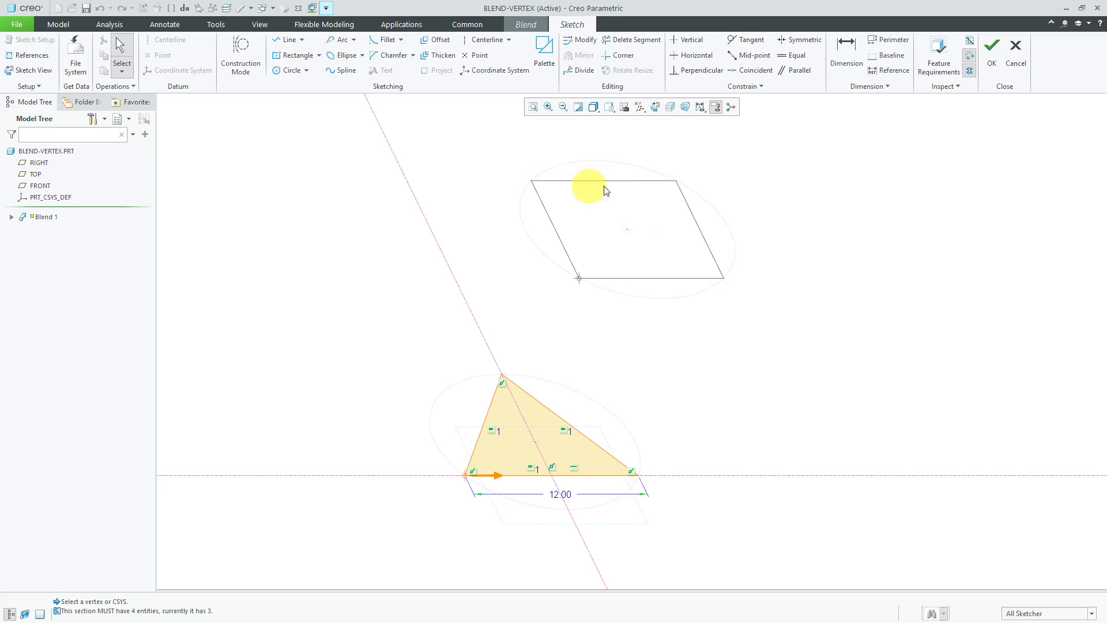
Step: Add a blend vertex at the triangle's apex and accept the Section 2 sketch
left_click(503, 376)
right_click(606, 348)
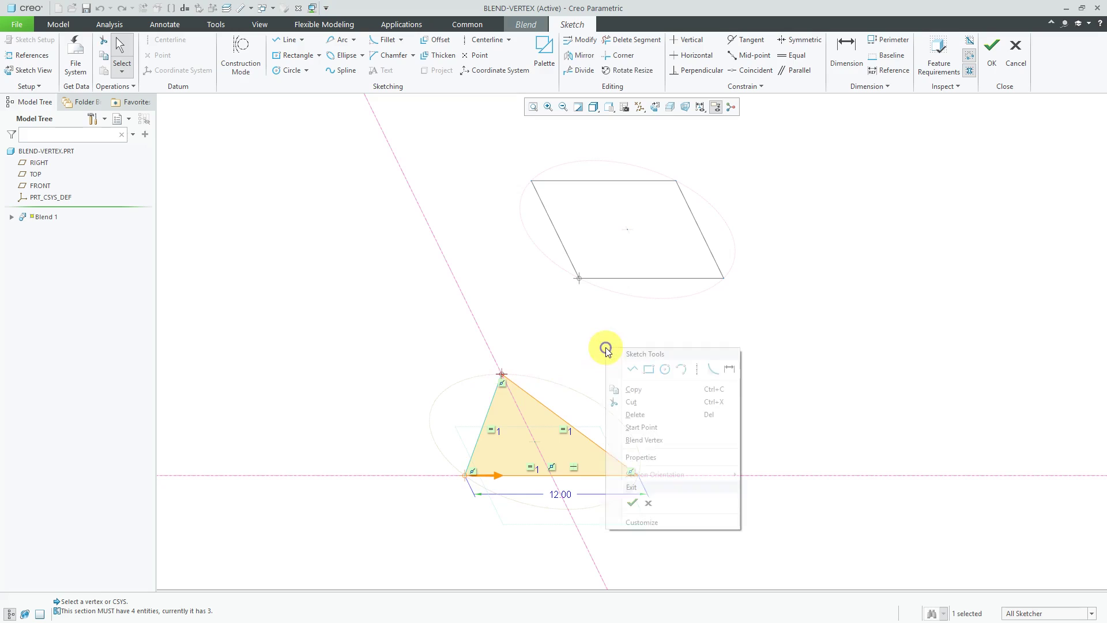
left_click(644, 440)
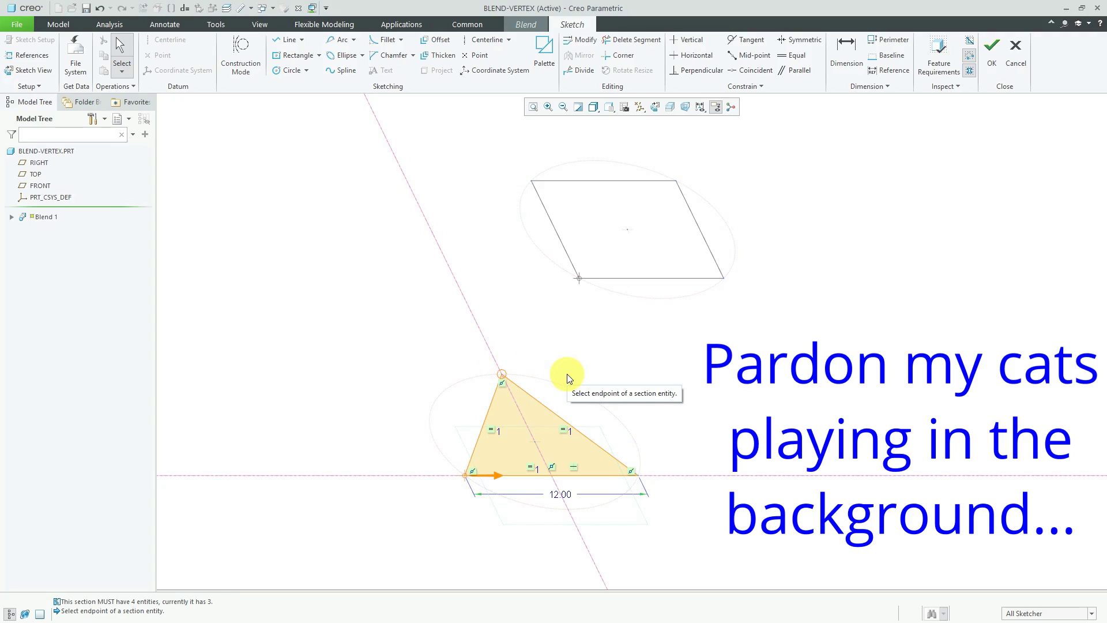
left_click(993, 64)
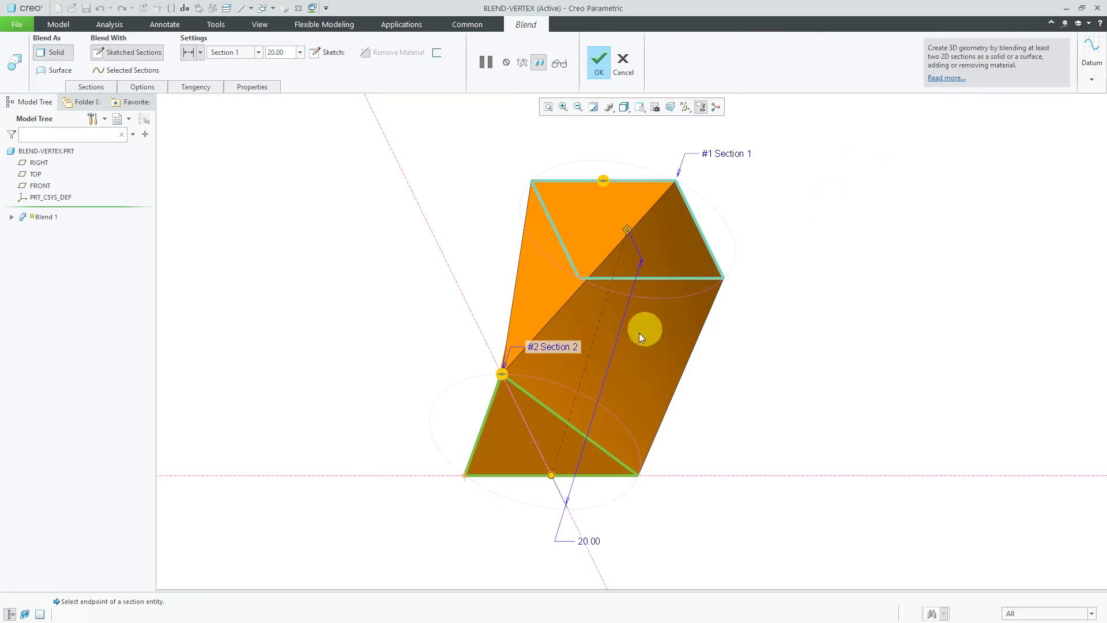
Step: Inspect the blend between the square and the triangle and complete the solid feature
middle_click_drag(641, 337, 710, 326)
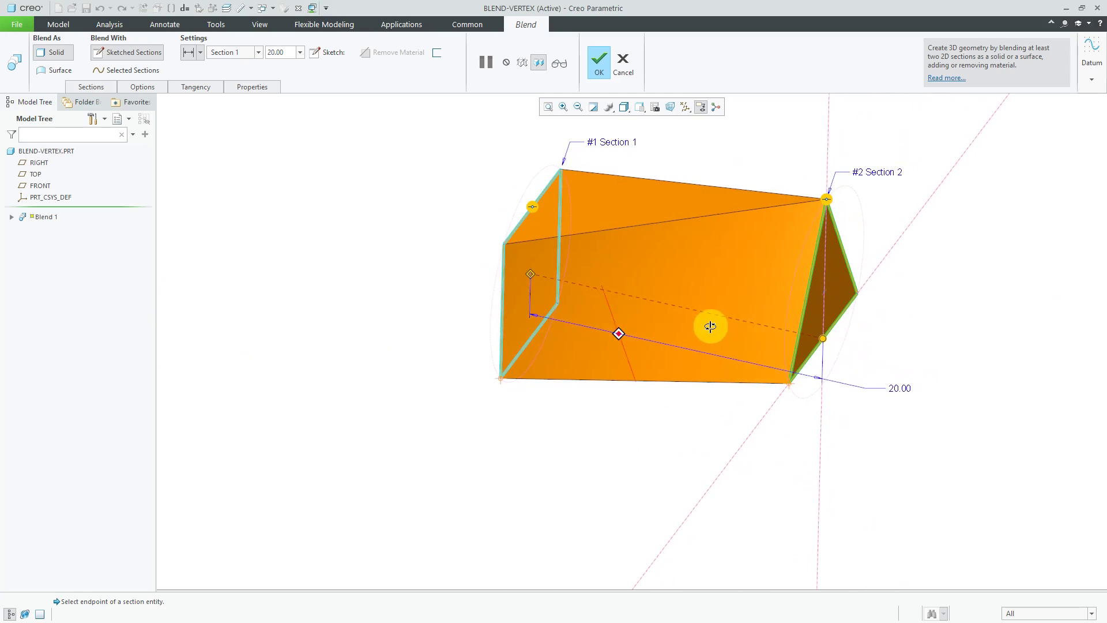
middle_click_drag(652, 365, 652, 377)
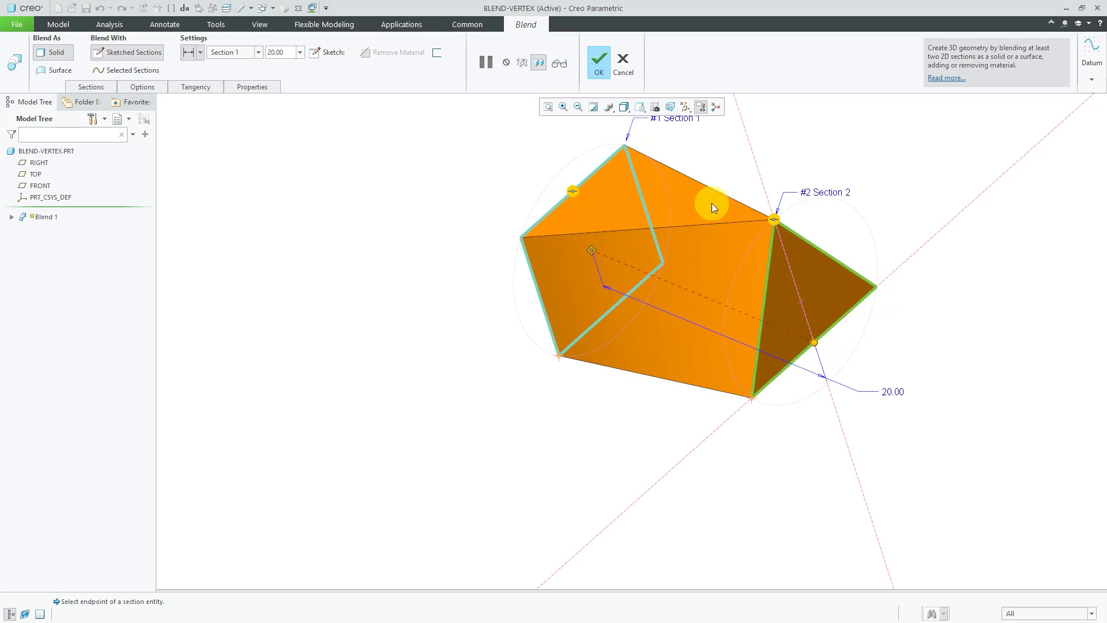
left_click(775, 220)
left_click(600, 64)
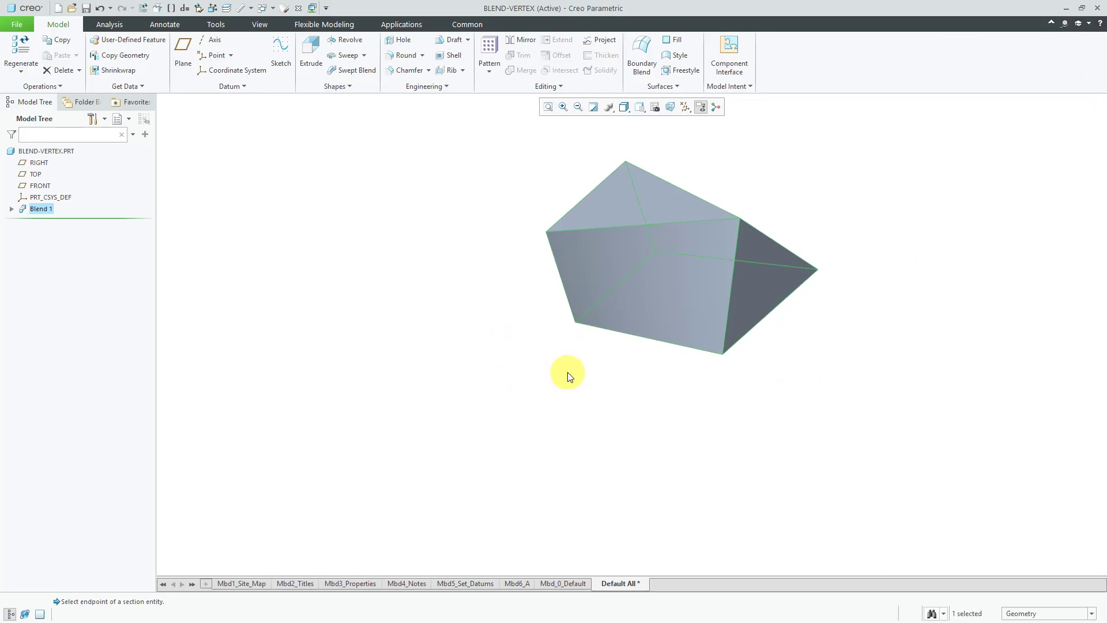
mouse_move(566, 373)
middle_mouse_down()
mouse_move(611, 326)
mouse_move(539, 339)
mouse_move(552, 373)
mouse_move(571, 373)
mouse_move(539, 372)
middle_mouse_up()
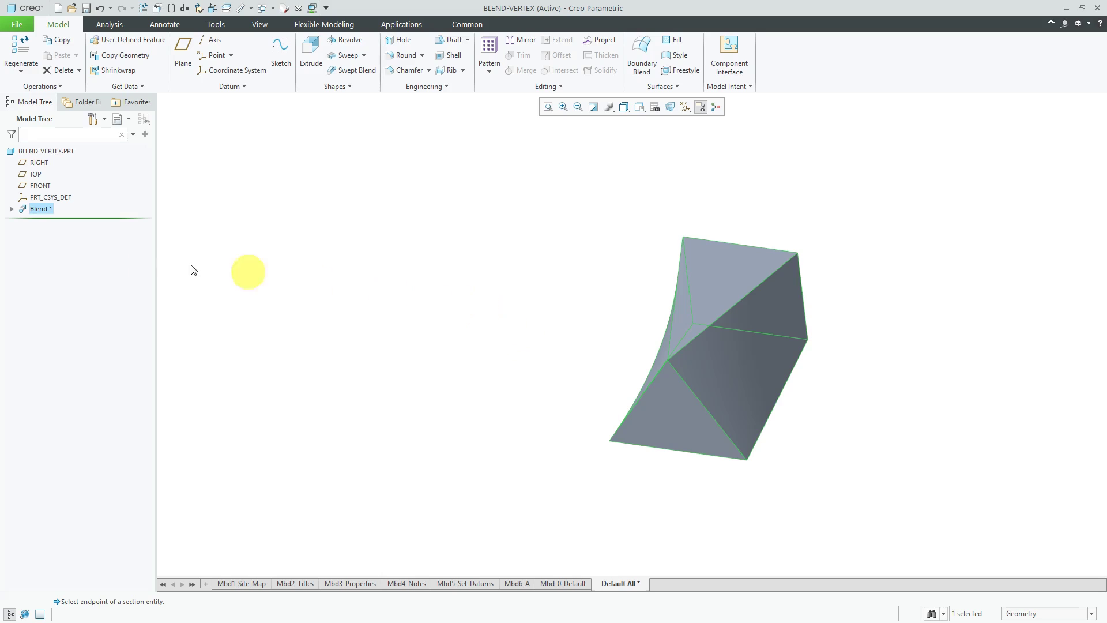
Step: Suppress the Blend 1 feature and turn on the display of the datum planes
right_click(43, 210)
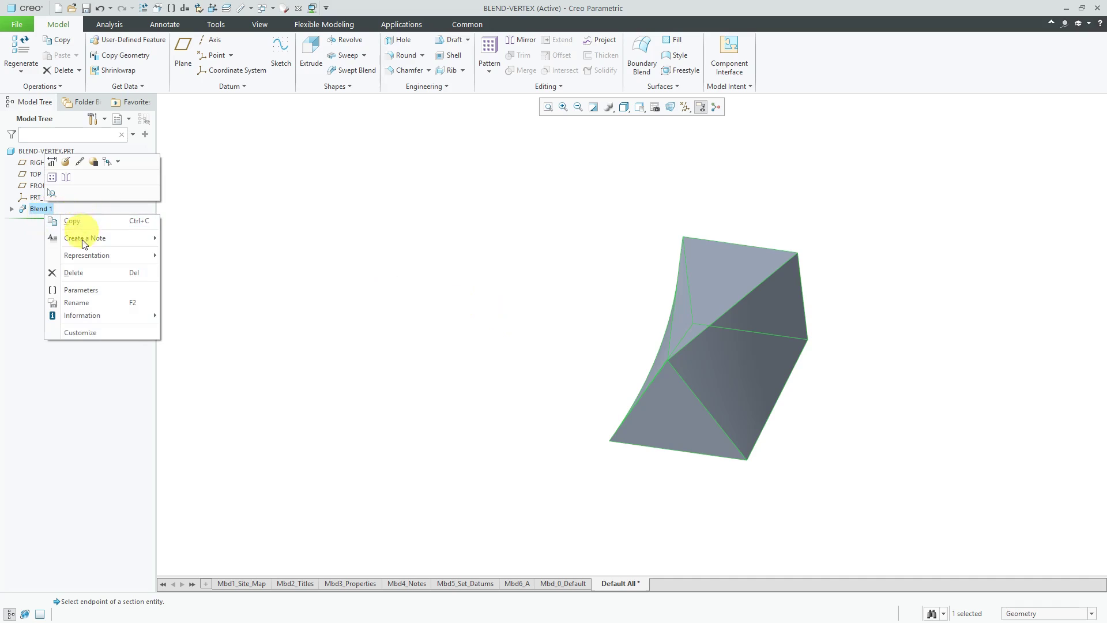
left_click(91, 164)
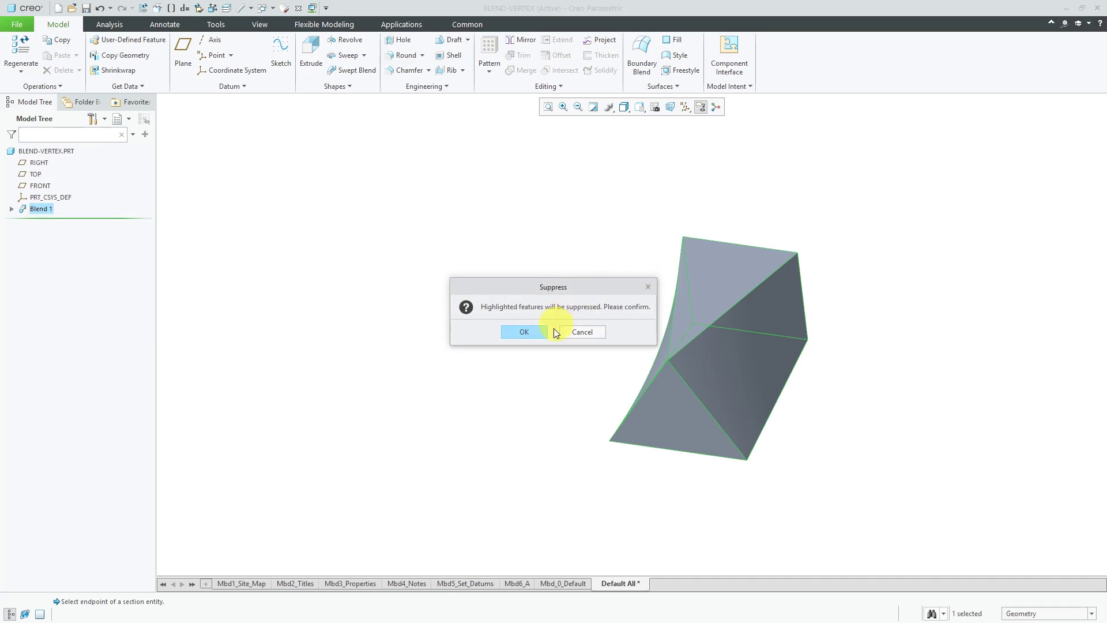
left_click(536, 327)
left_click(685, 108)
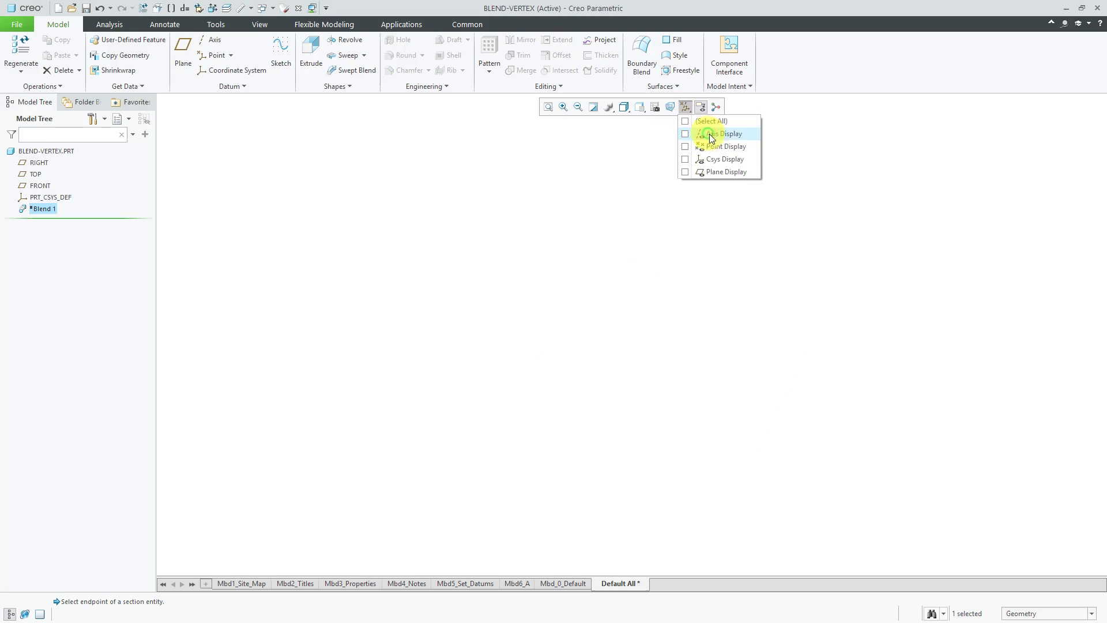
left_click(728, 171)
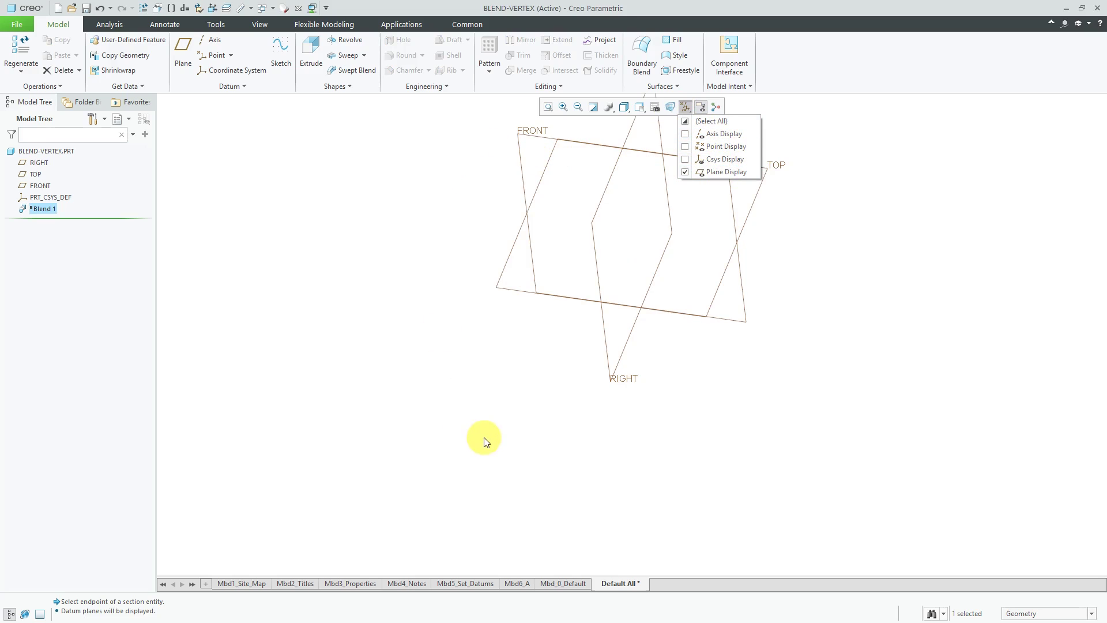
middle_click_drag(594, 382, 611, 289)
Step: Start a new Blend and begin its Section 1 sketch on the FRONT plane, with RIGHT as the reference and Right orientation
left_click(337, 87)
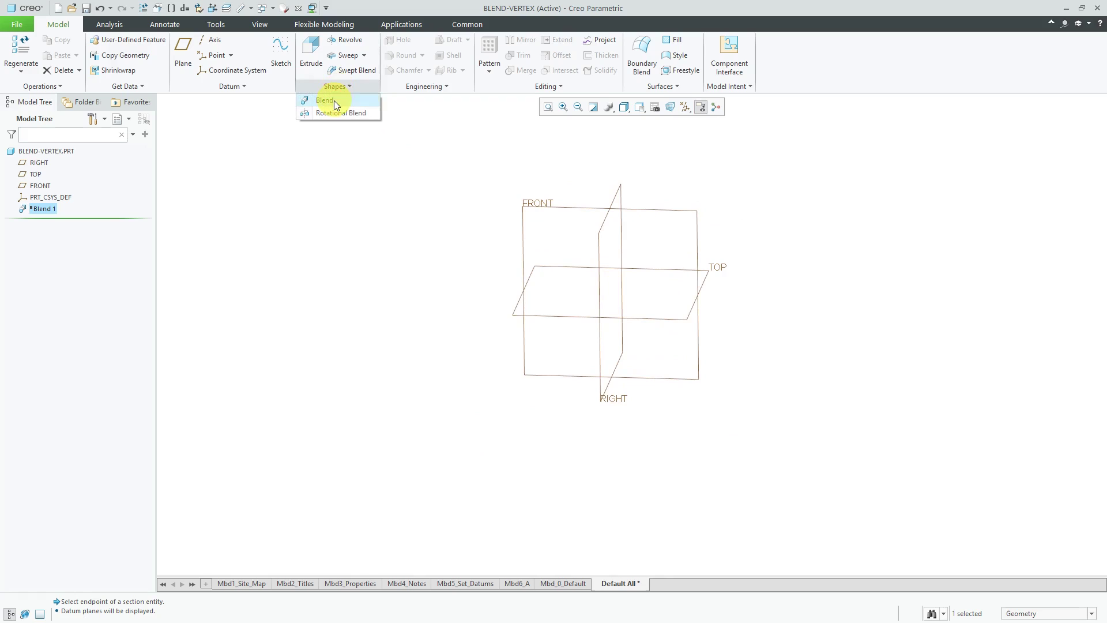
left_click(333, 102)
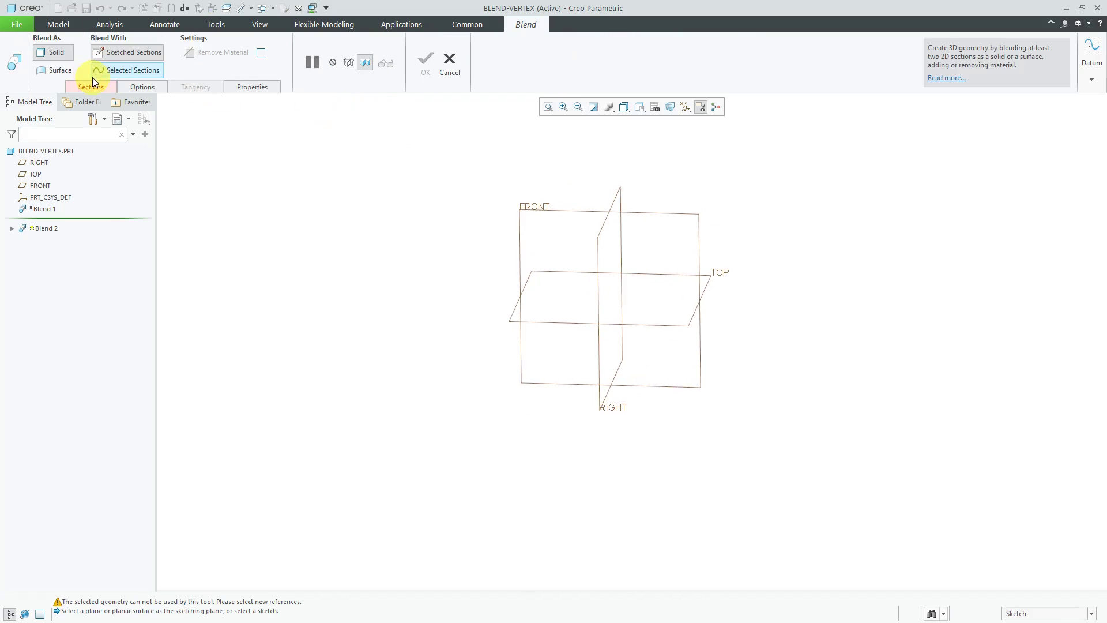
left_click(91, 87)
left_click(333, 151)
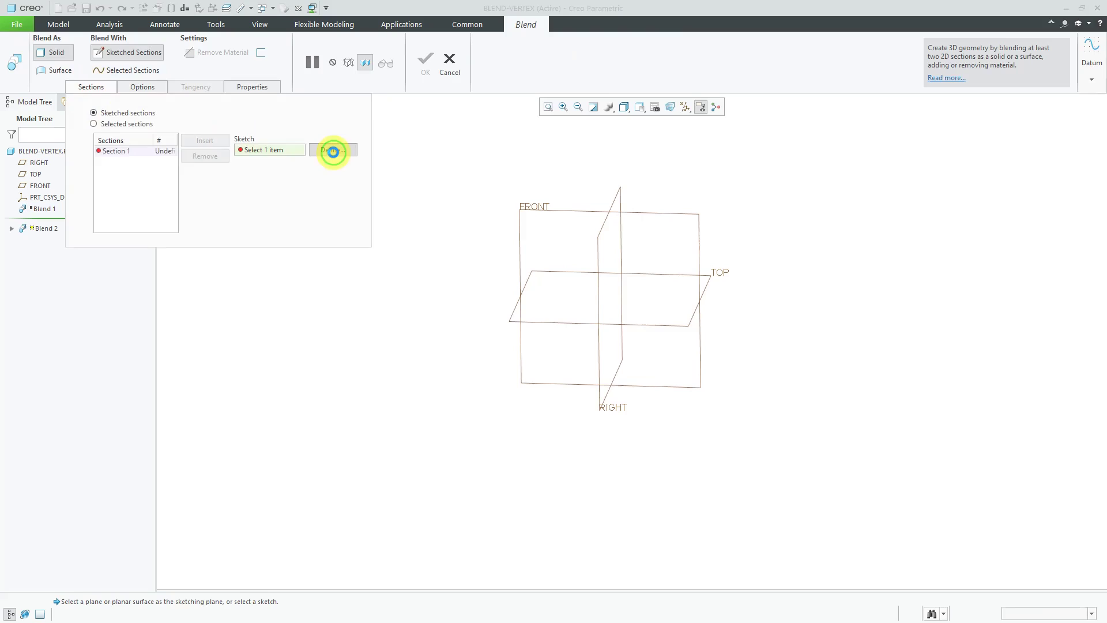
left_click(675, 213)
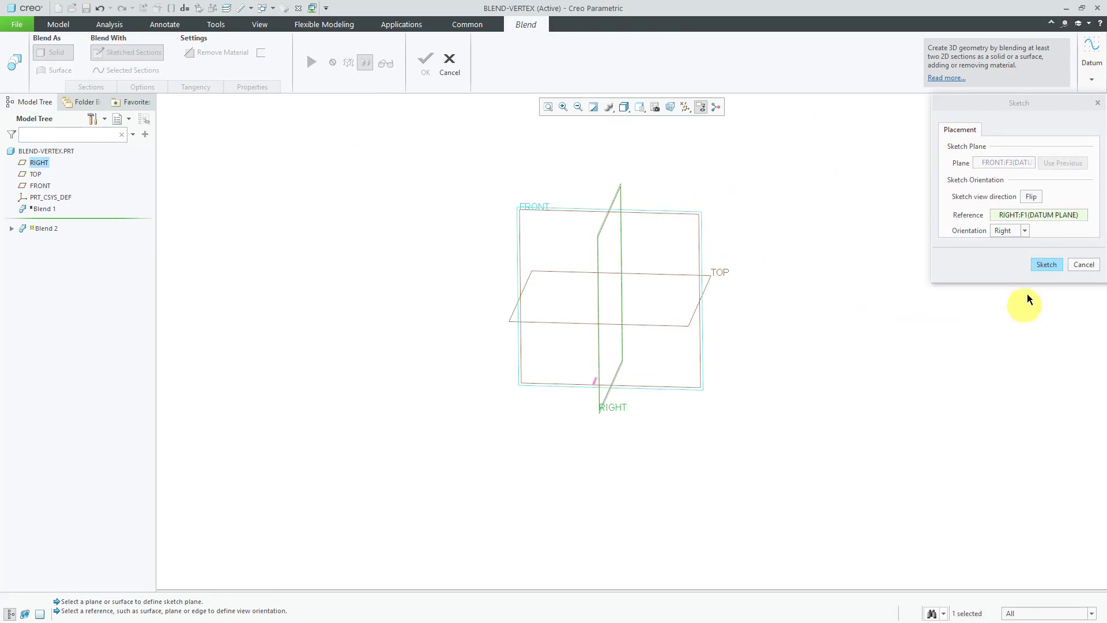
left_click(1046, 264)
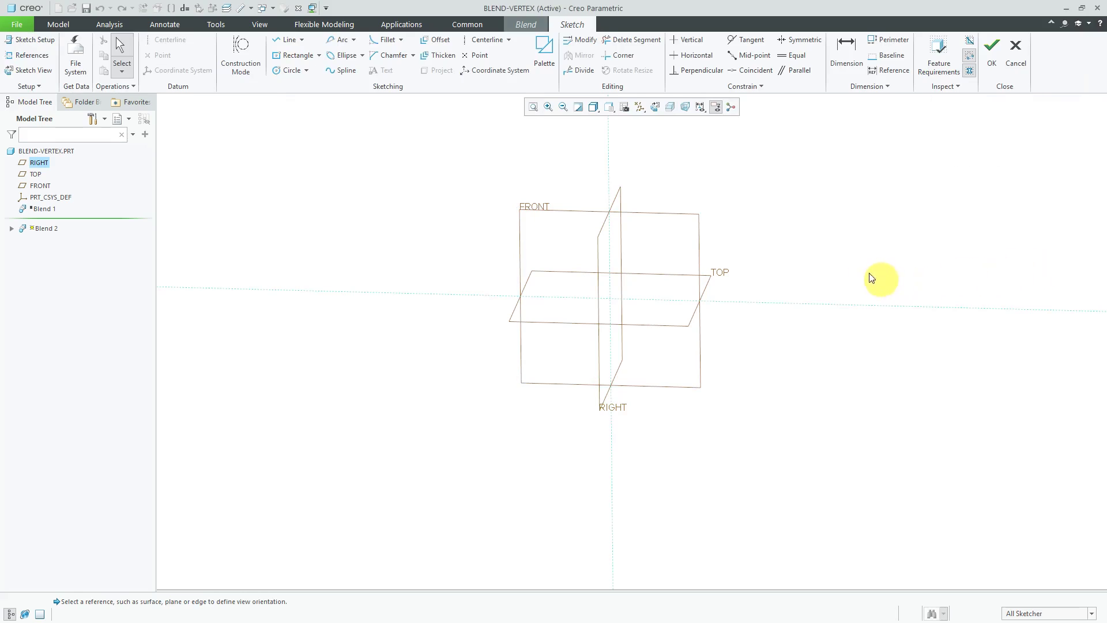
Step: Insert a 6-Sided Hexagon from the sketcher palette and set its scale to 10
left_click(544, 56)
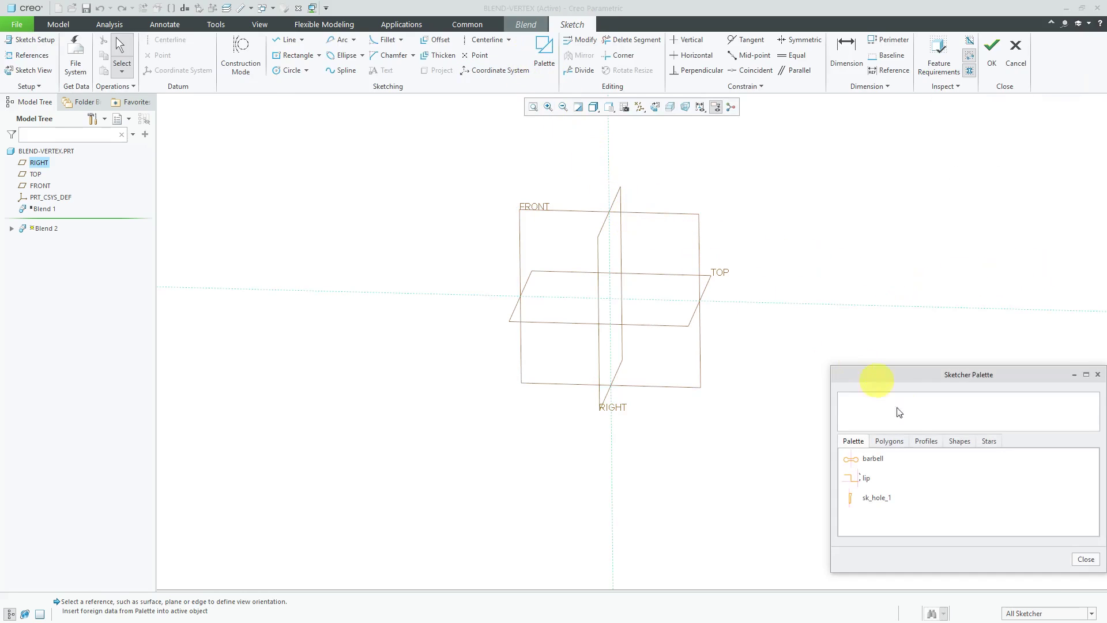
left_click(885, 442)
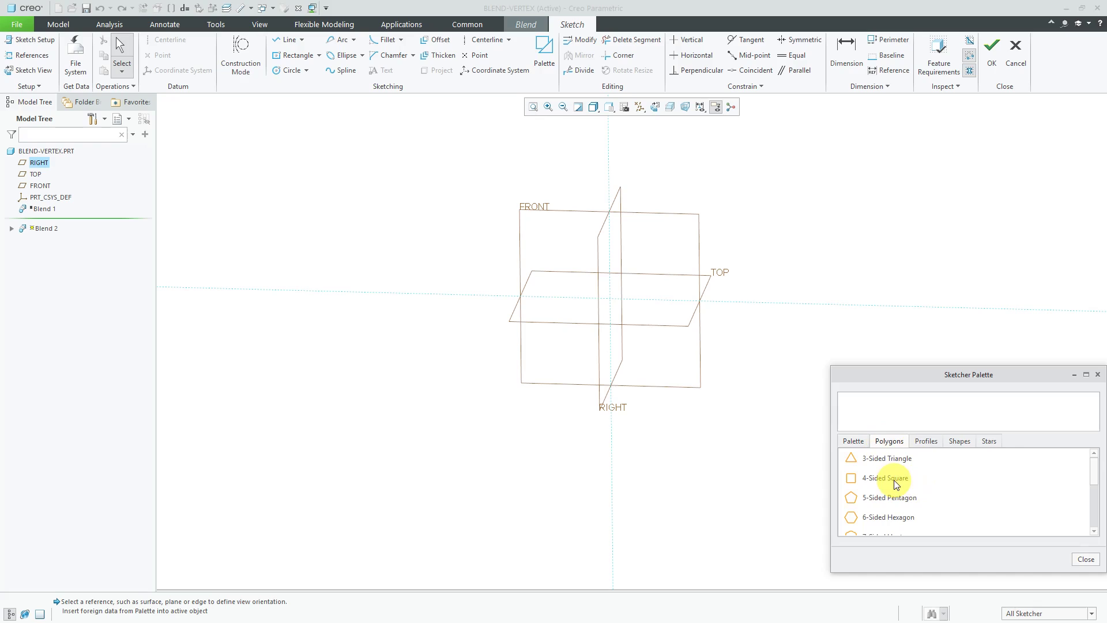
left_click(900, 517)
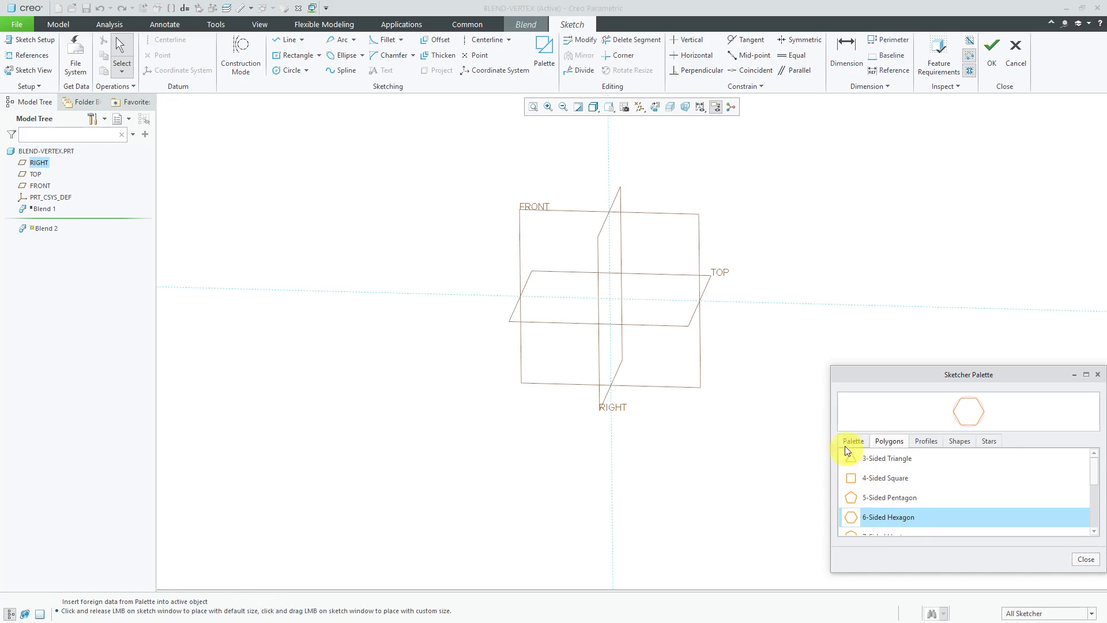
left_click(658, 314)
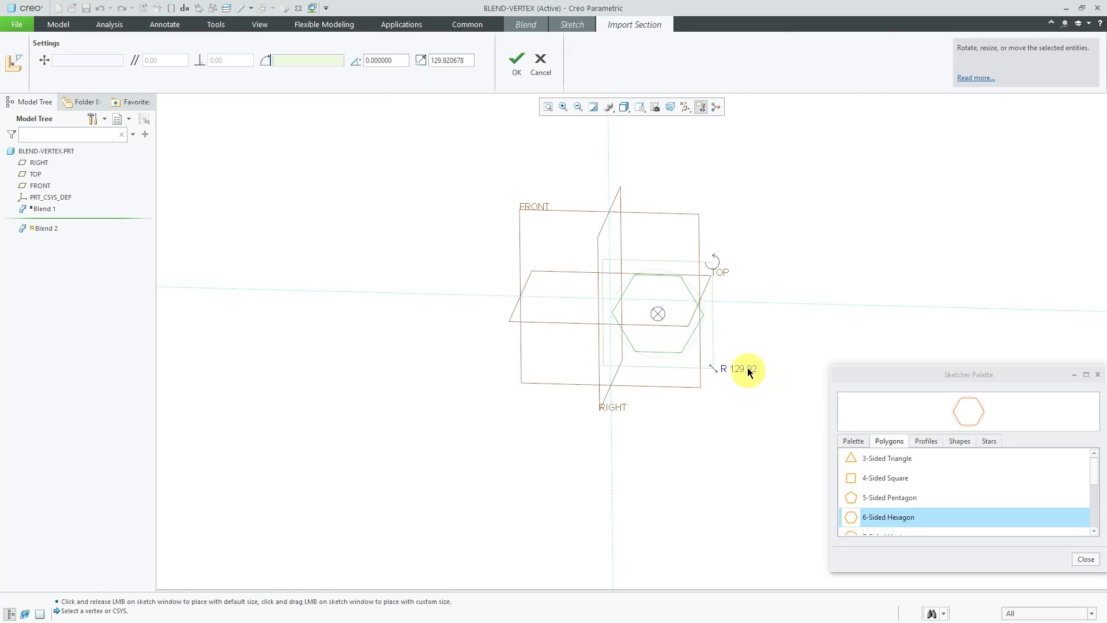
double_click(744, 370)
type("10")
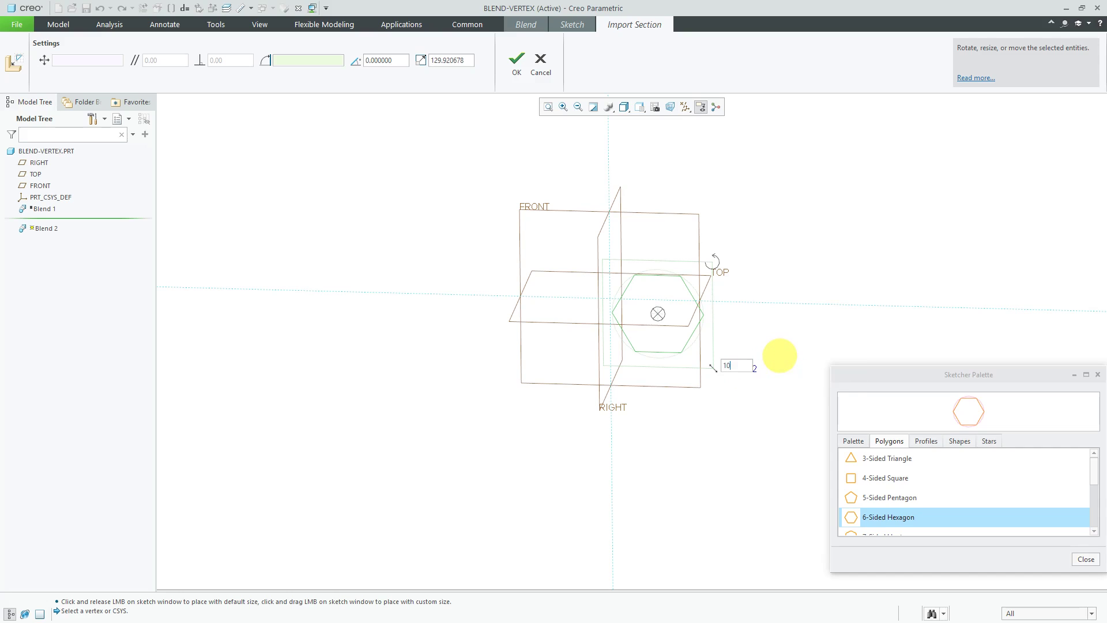
key("Return")
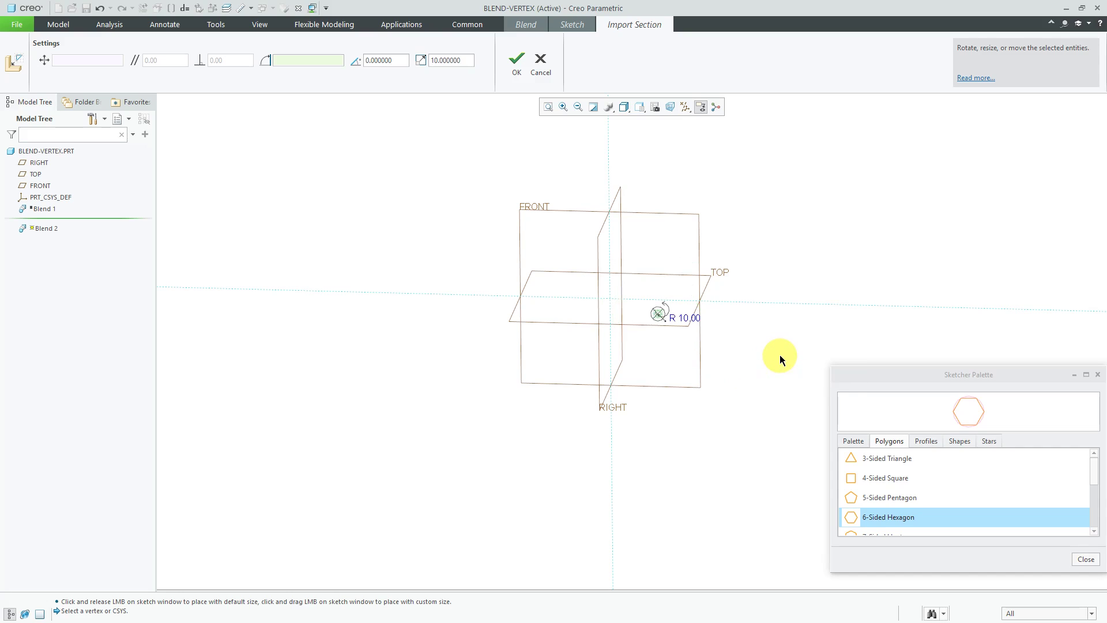
Step: Center the hexagon on the intersection of the sketch references, close the palette and accept the placement
scroll(659, 313, "up", 5)
mouse_move(660, 313)
left_mouse_down()
mouse_move(435, 240)
mouse_move(454, 256)
left_mouse_up()
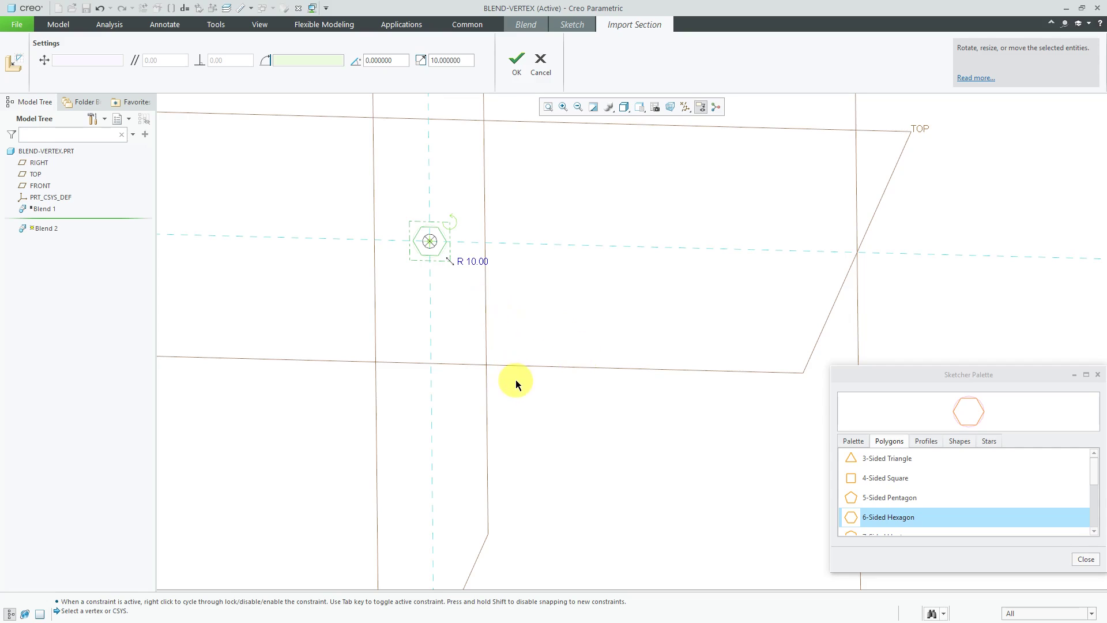
left_click(1084, 559)
left_click(516, 61)
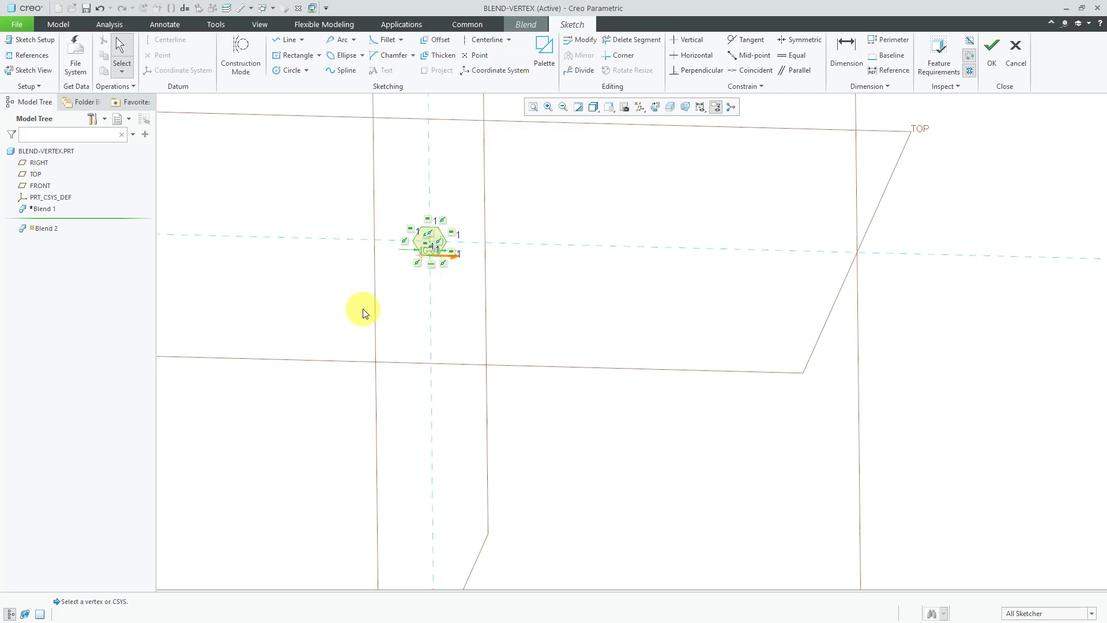
Step: Finish the hexagon sketch and set the Section 2 offset from Section 1 to 20
scroll(417, 233, "down", 5)
scroll(419, 273, "down", 2)
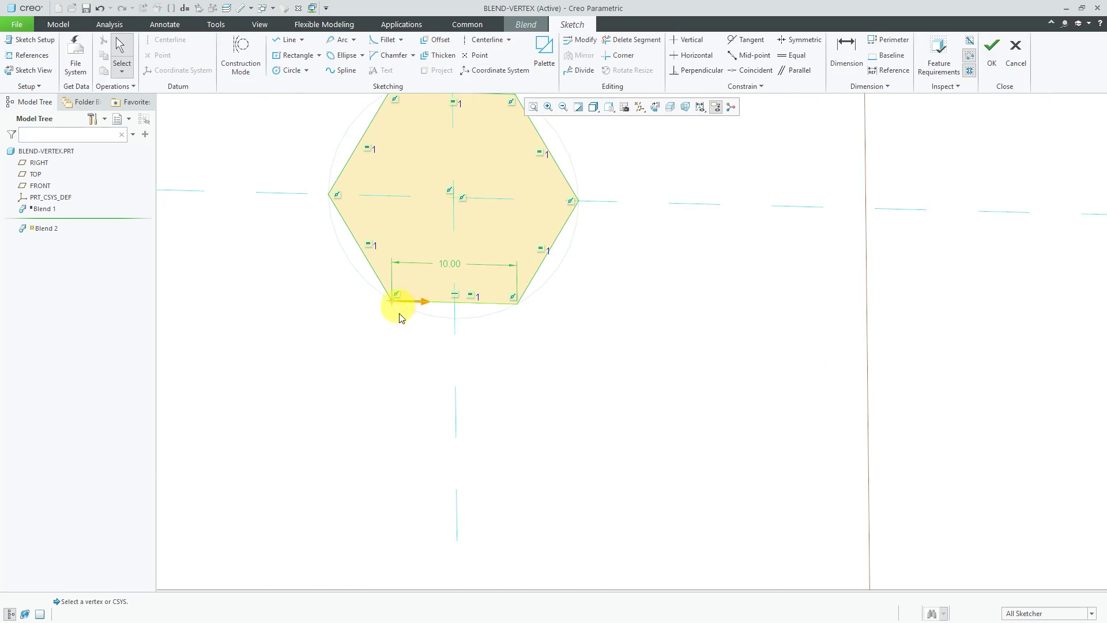
middle_click_drag(430, 355, 474, 497)
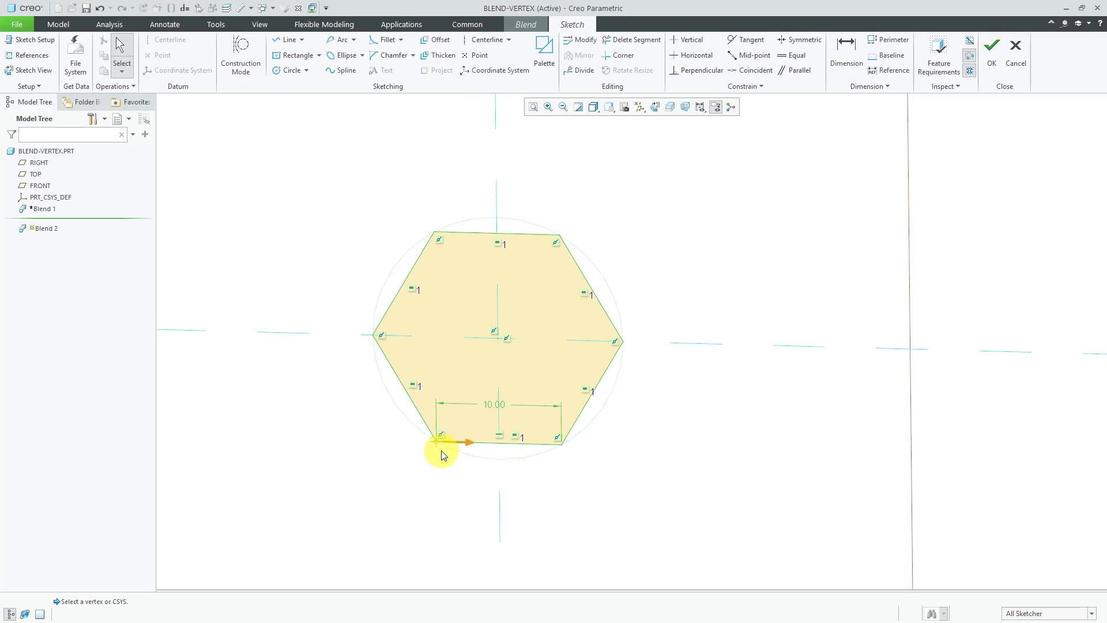
left_click(997, 67)
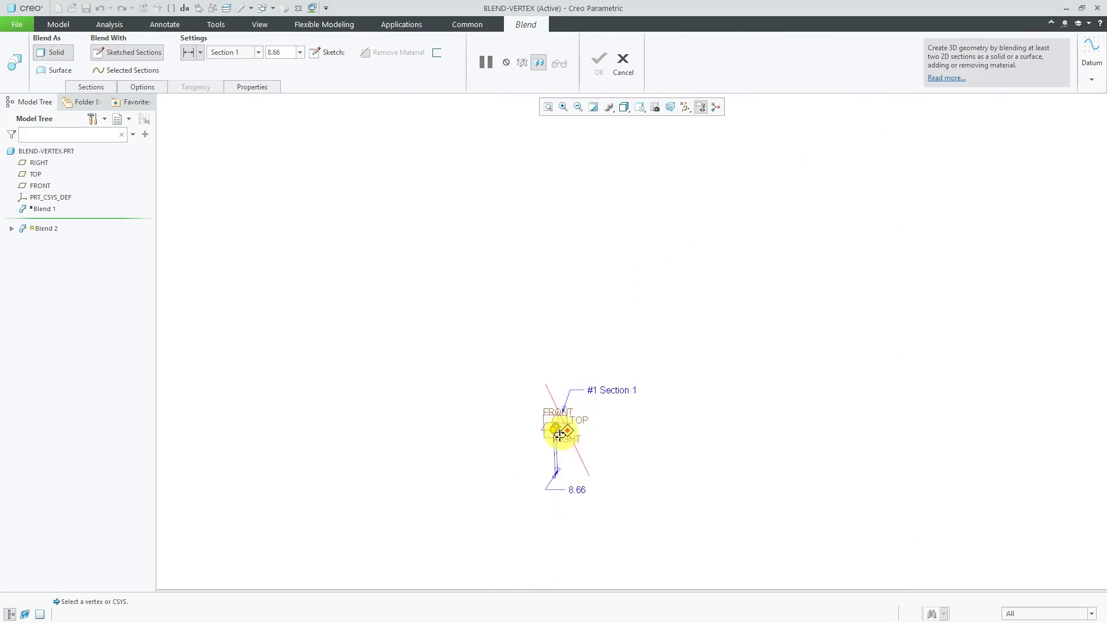
middle_click_drag(560, 435, 540, 463)
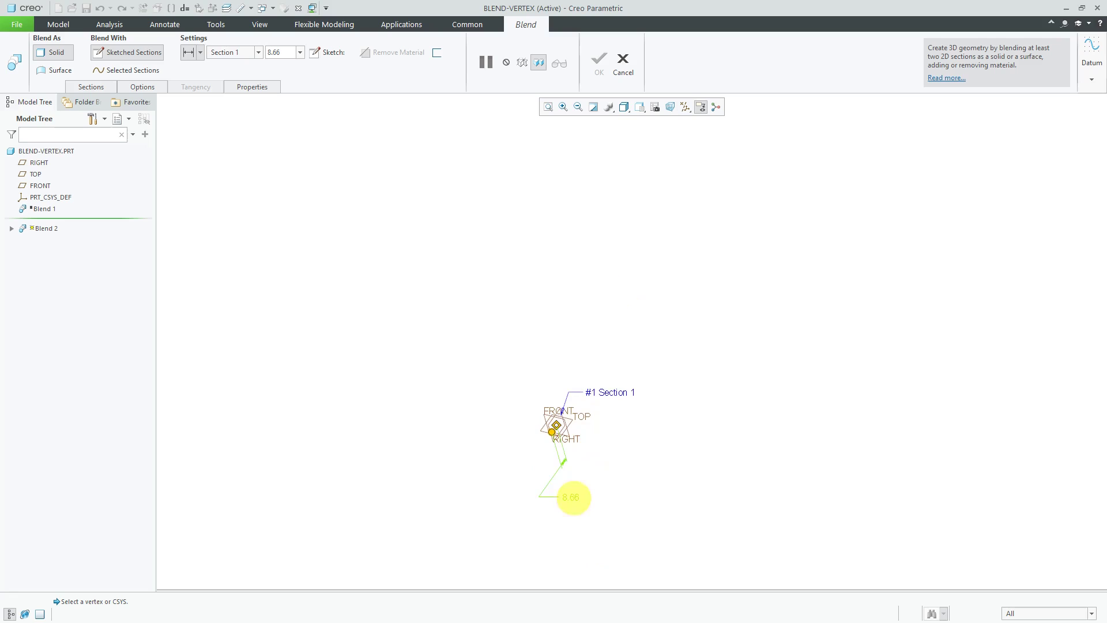
type("20")
key("Return")
scroll(536, 489, "down", 5)
scroll(628, 253, "down", 3)
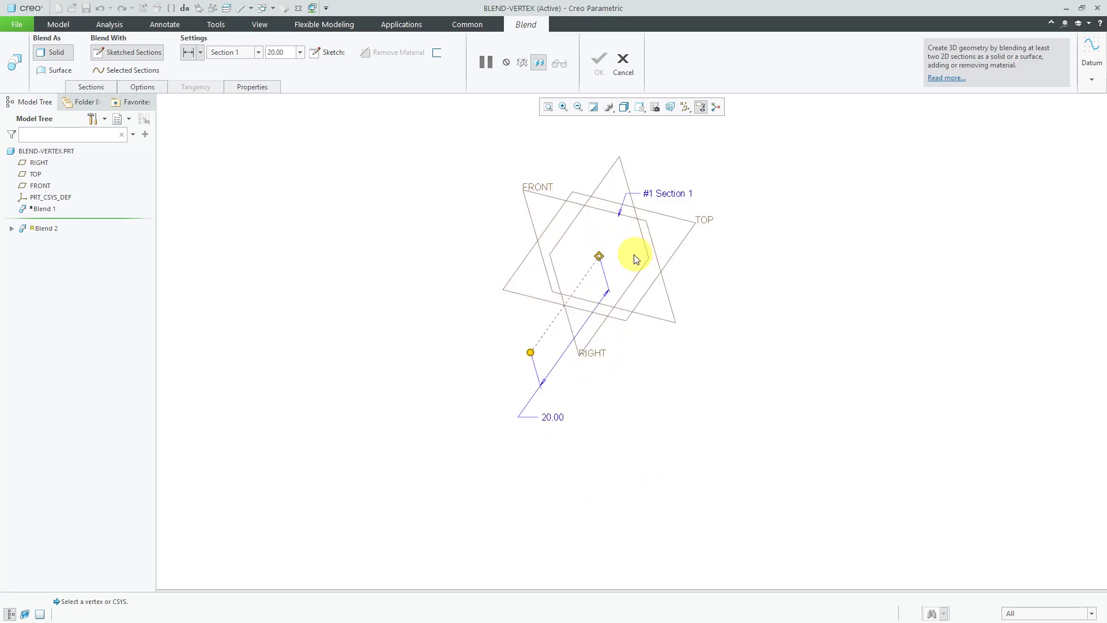
Step: Begin the Section 2 sketch and insert a 4-Sided Square from the sketcher palette with its scale set to 10
left_click(102, 86)
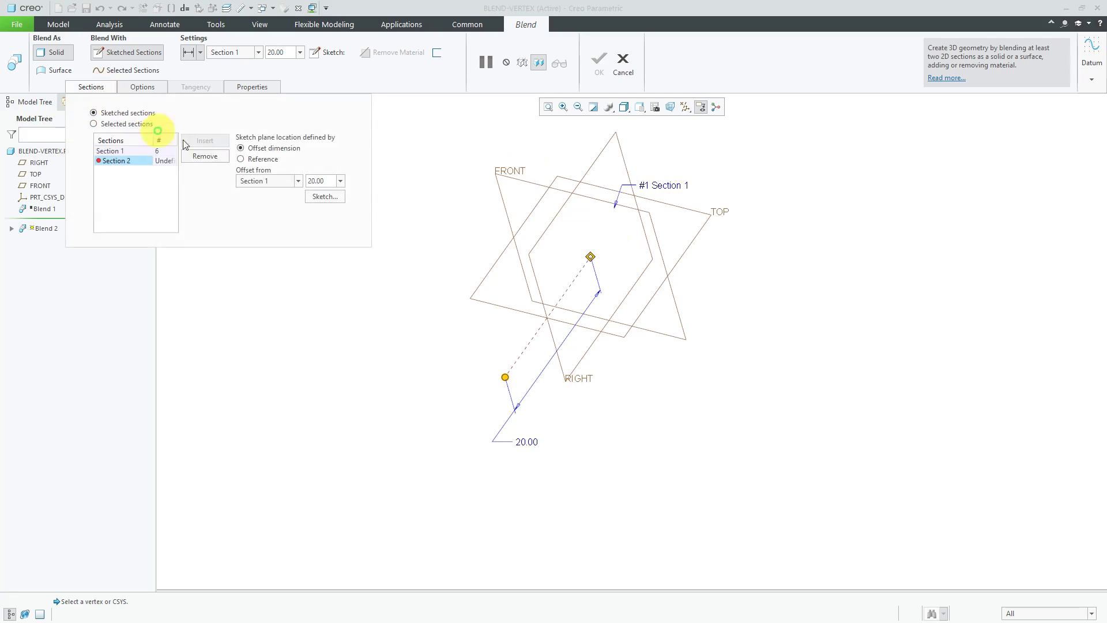
left_click(320, 195)
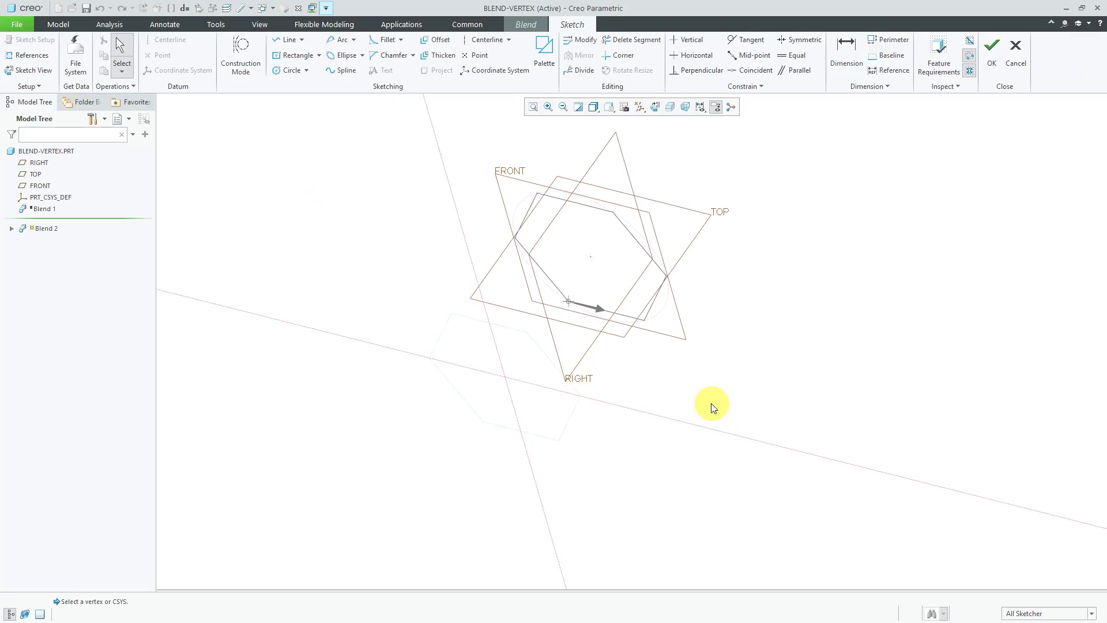
left_click(551, 74)
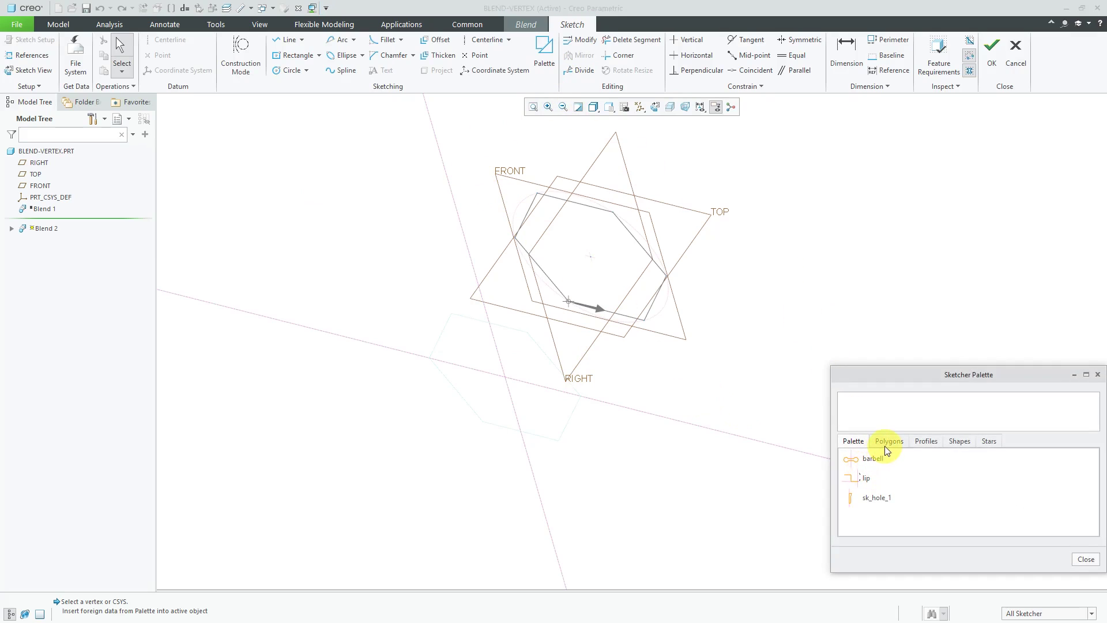
left_click(887, 448)
double_click(893, 480)
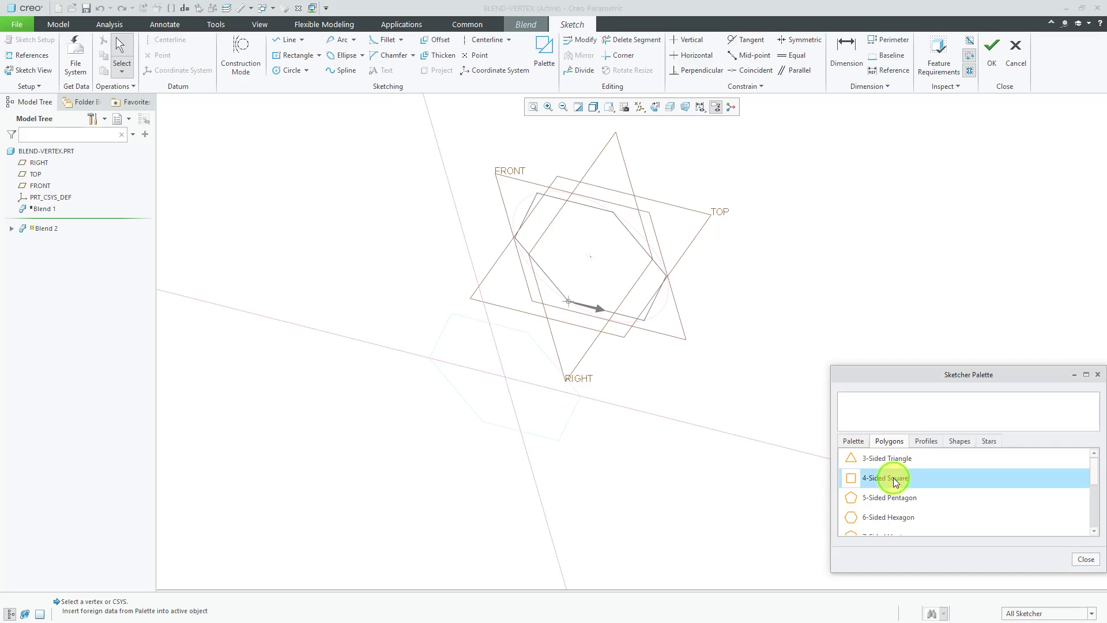
left_click(548, 407)
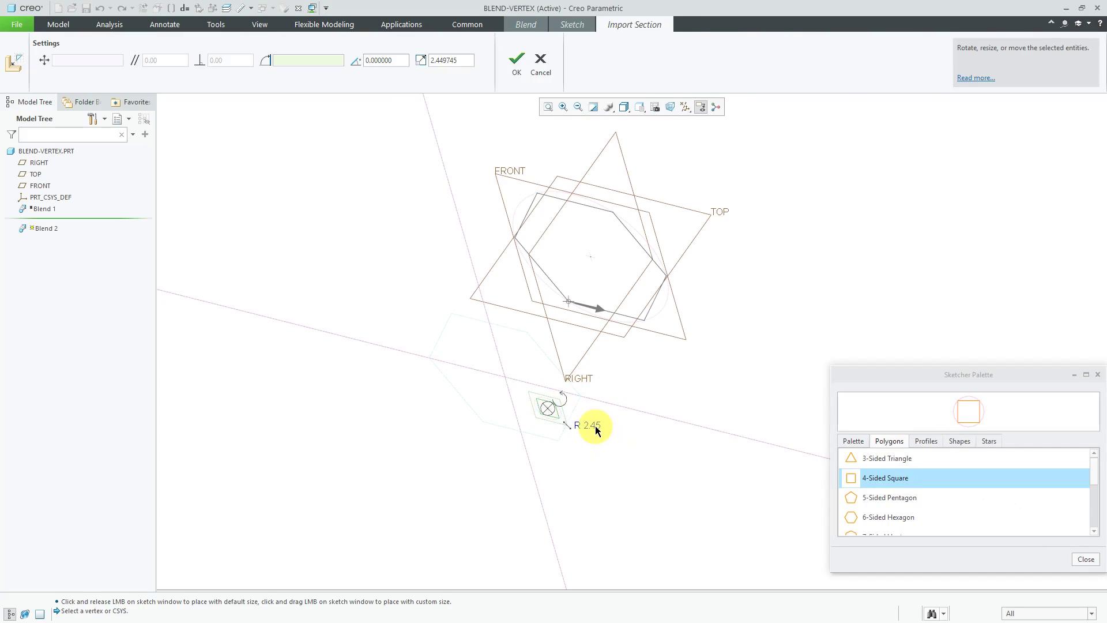
double_click(594, 427)
type("10")
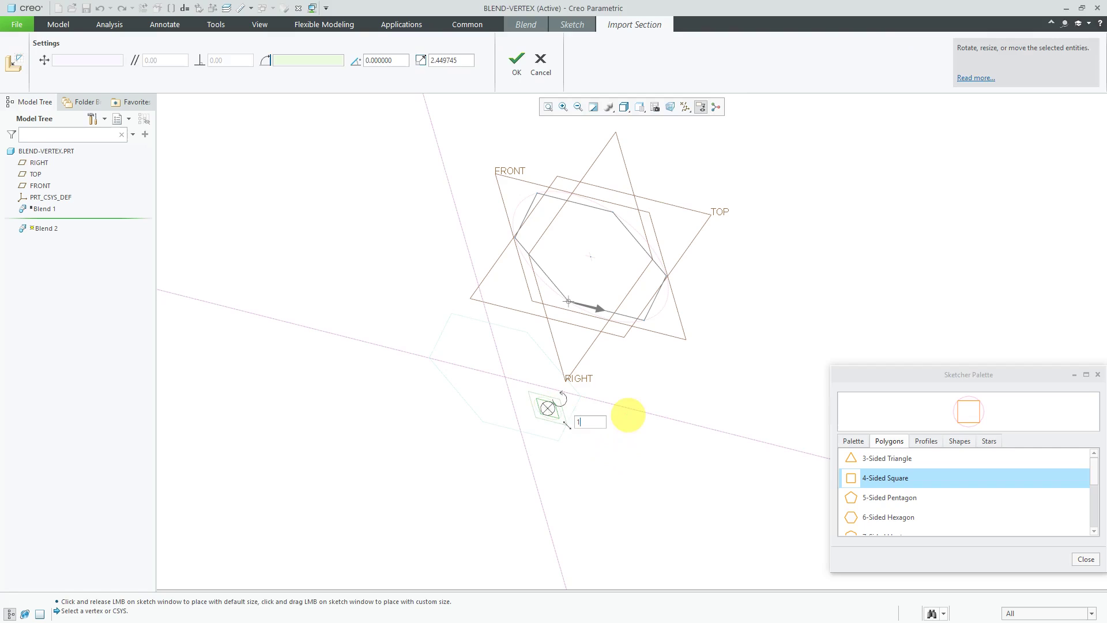
key("Return")
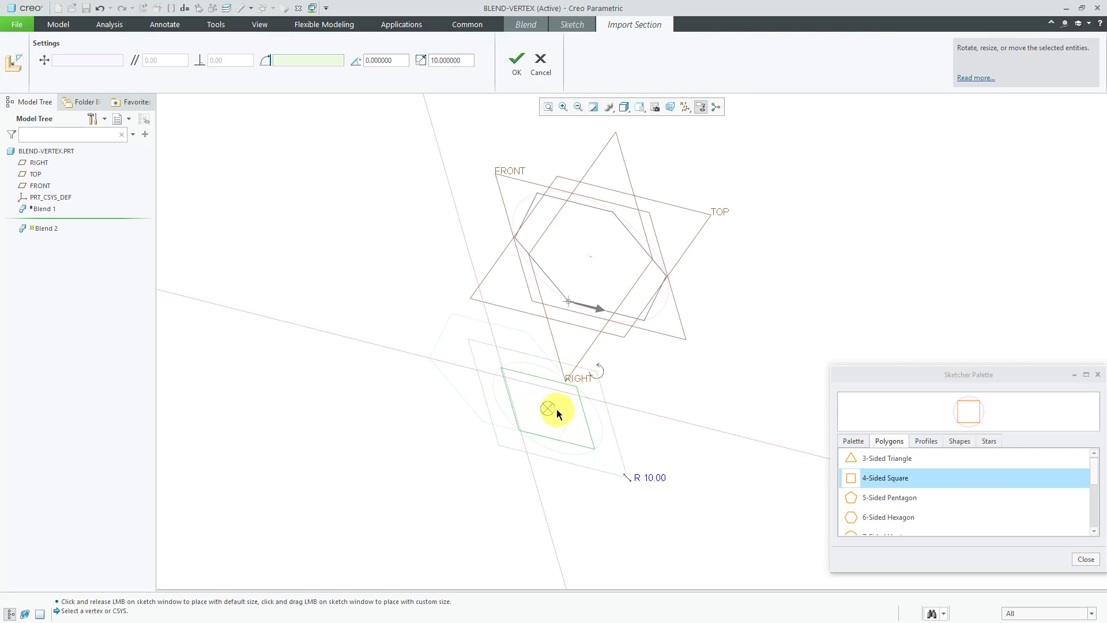
Step: Center the square on the intersection of the sketch references, close the palette and accept the placement
left_click_drag(549, 410, 511, 385)
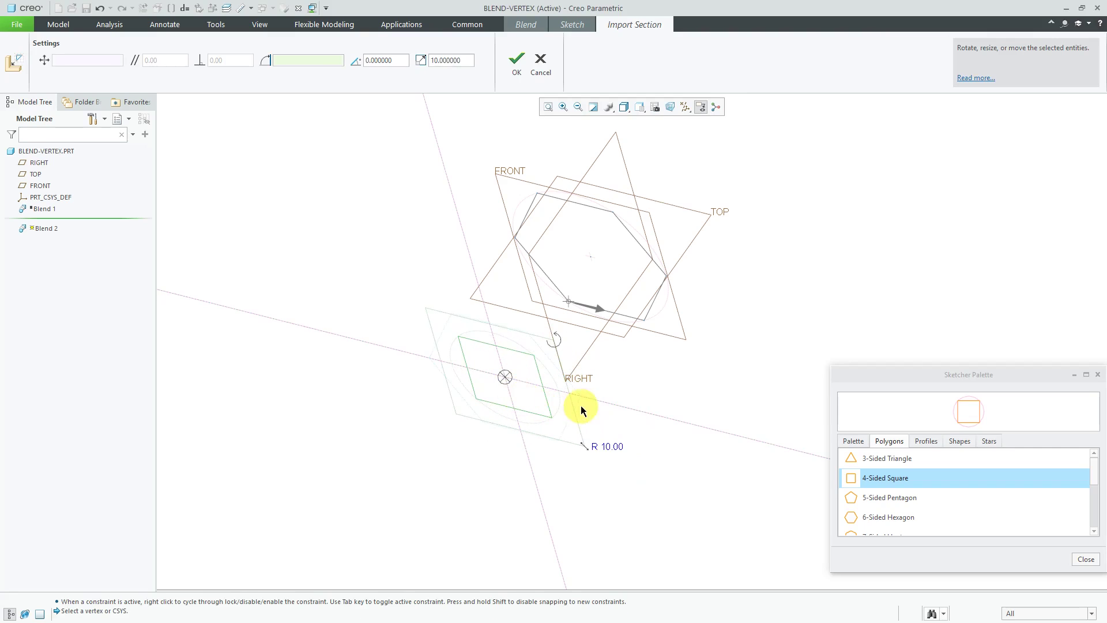
left_click(1085, 559)
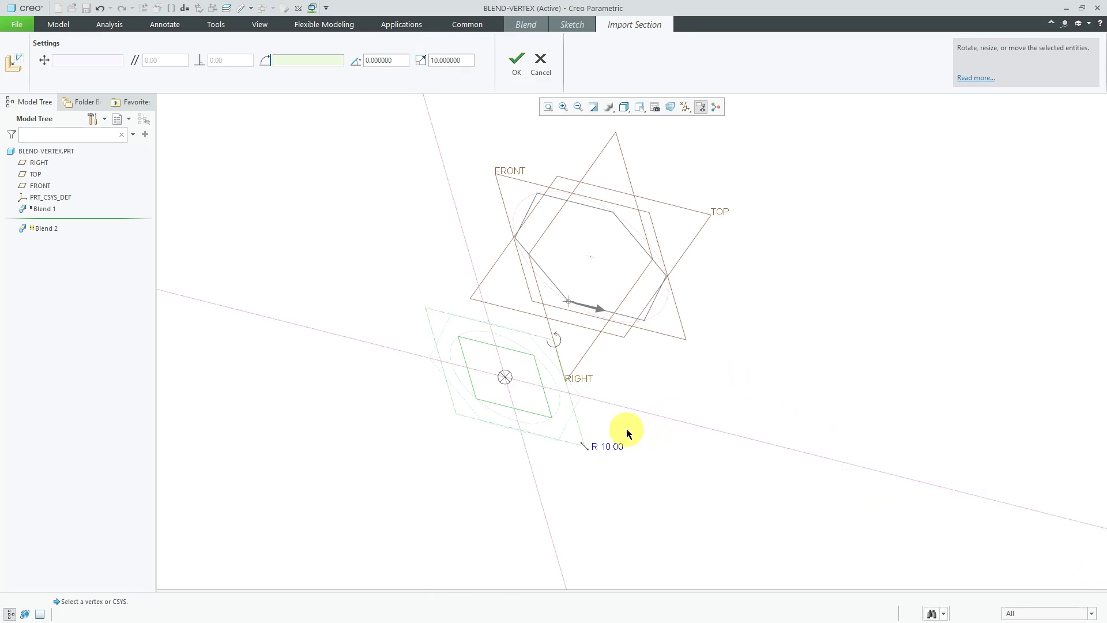
left_click(516, 62)
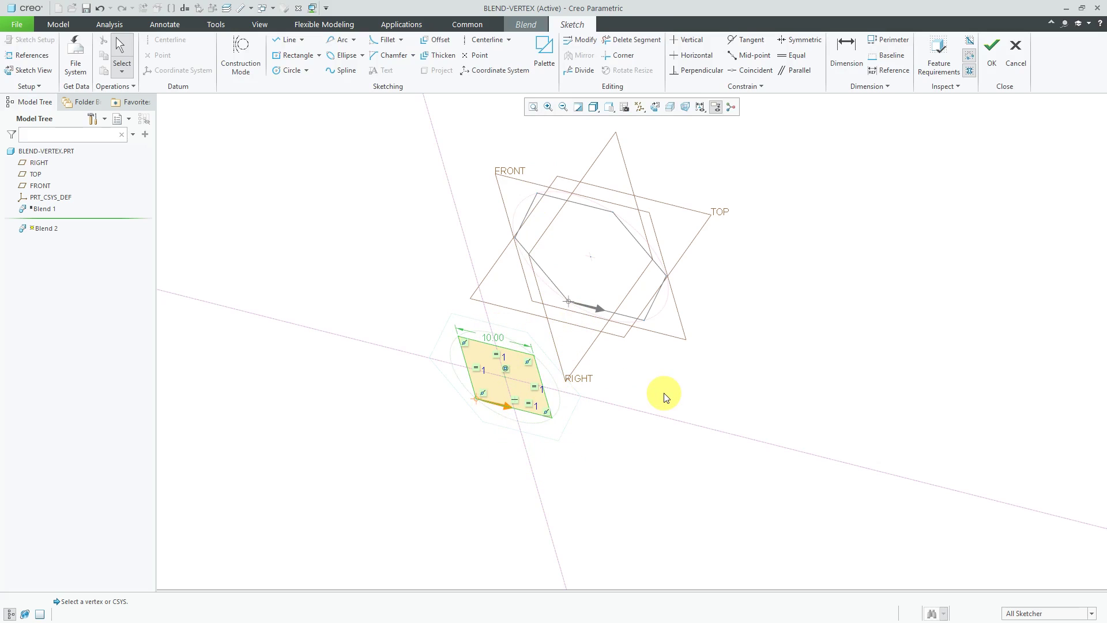
Step: Add a blend vertex at each of the square's two upper corners
scroll(479, 347, "up", 2)
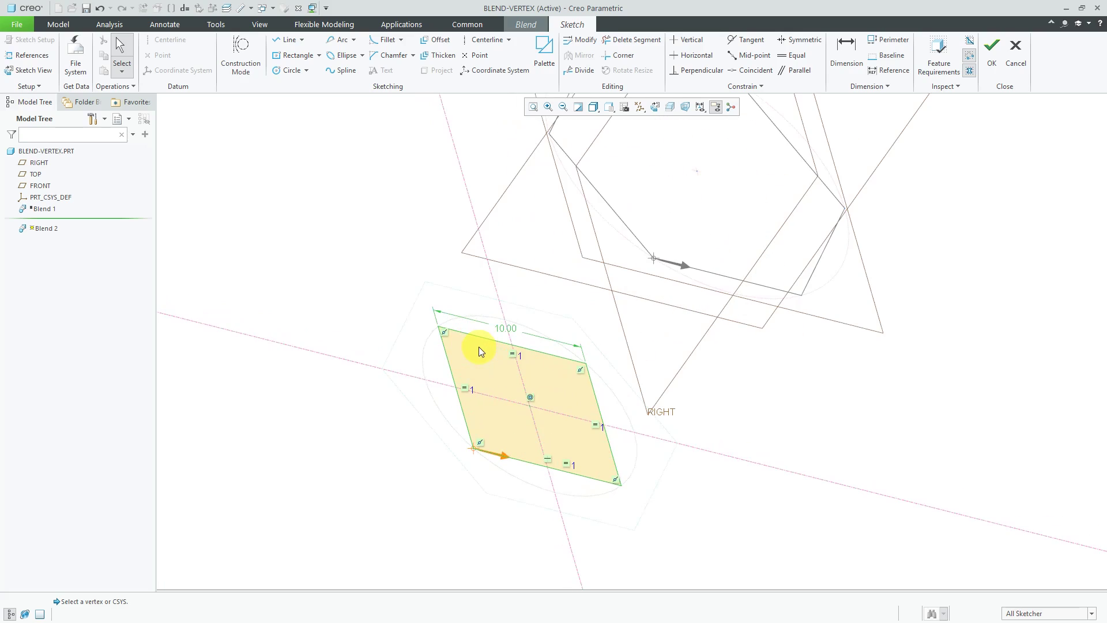
left_click(586, 364)
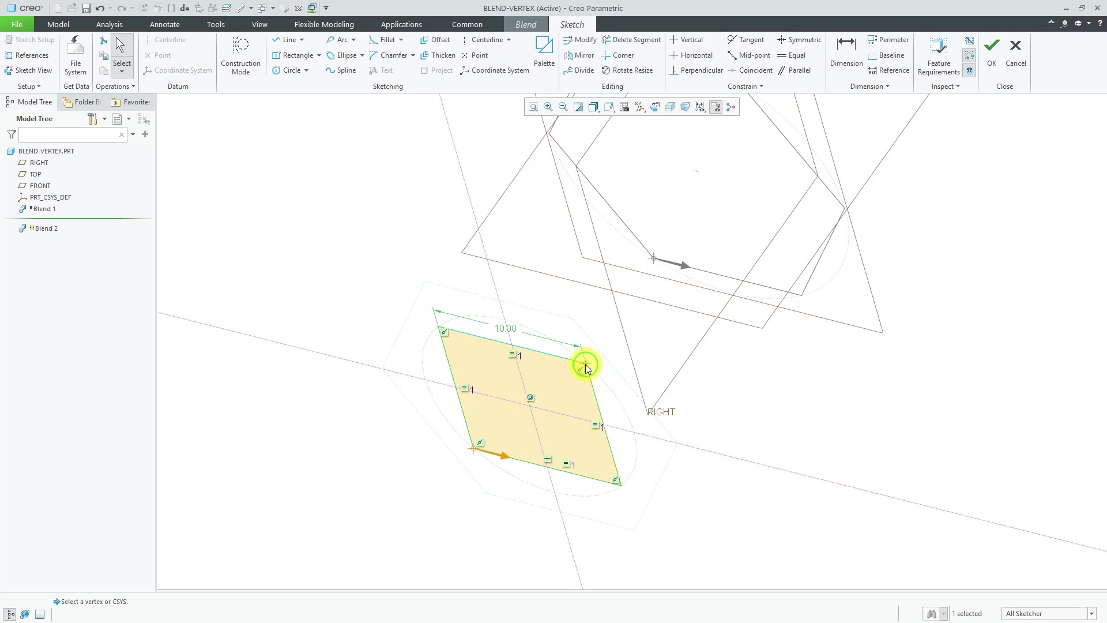
right_click(614, 348)
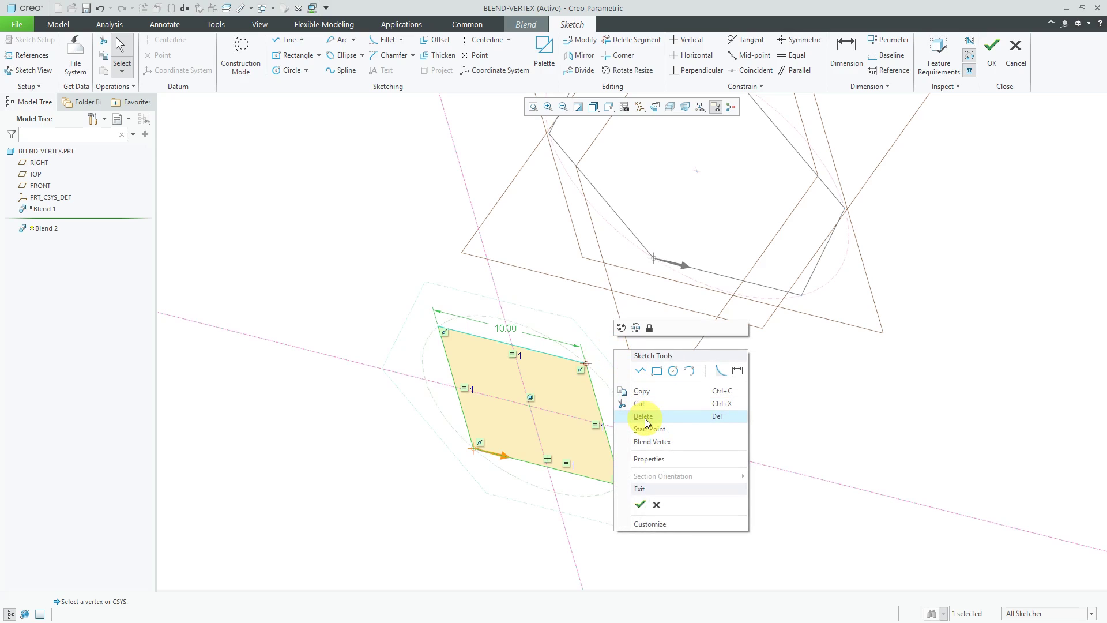
left_click(652, 441)
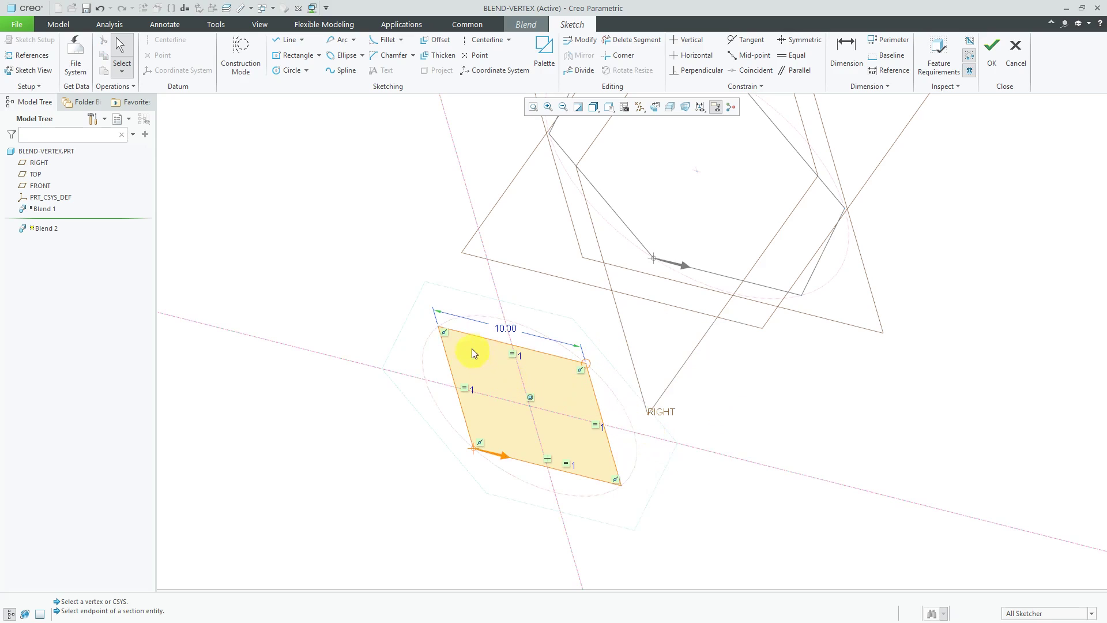
left_click(438, 326)
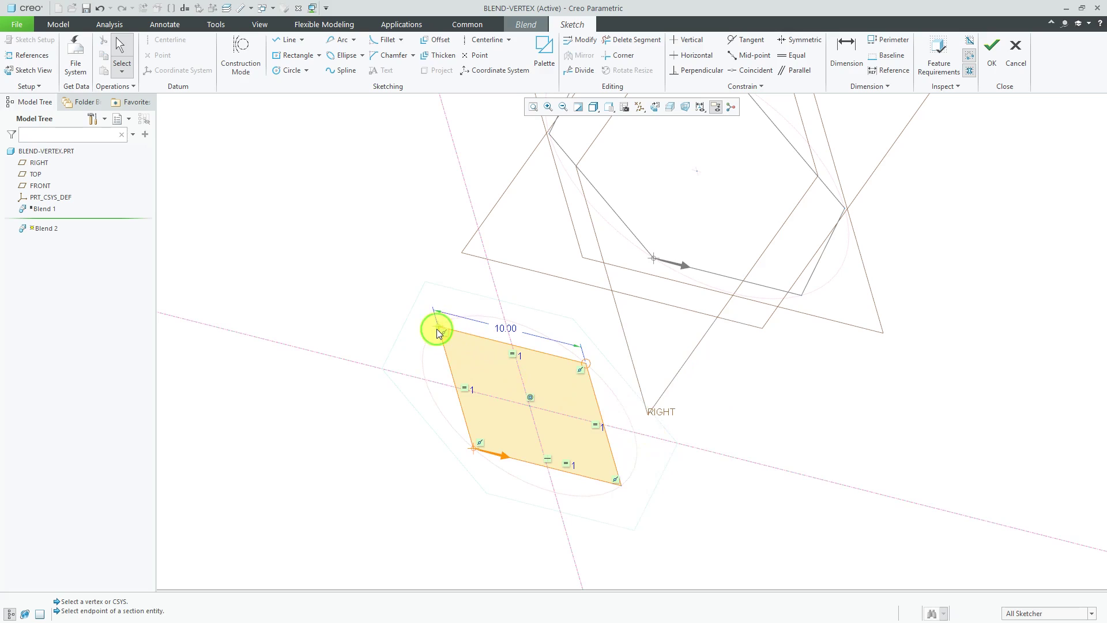
right_click(365, 300)
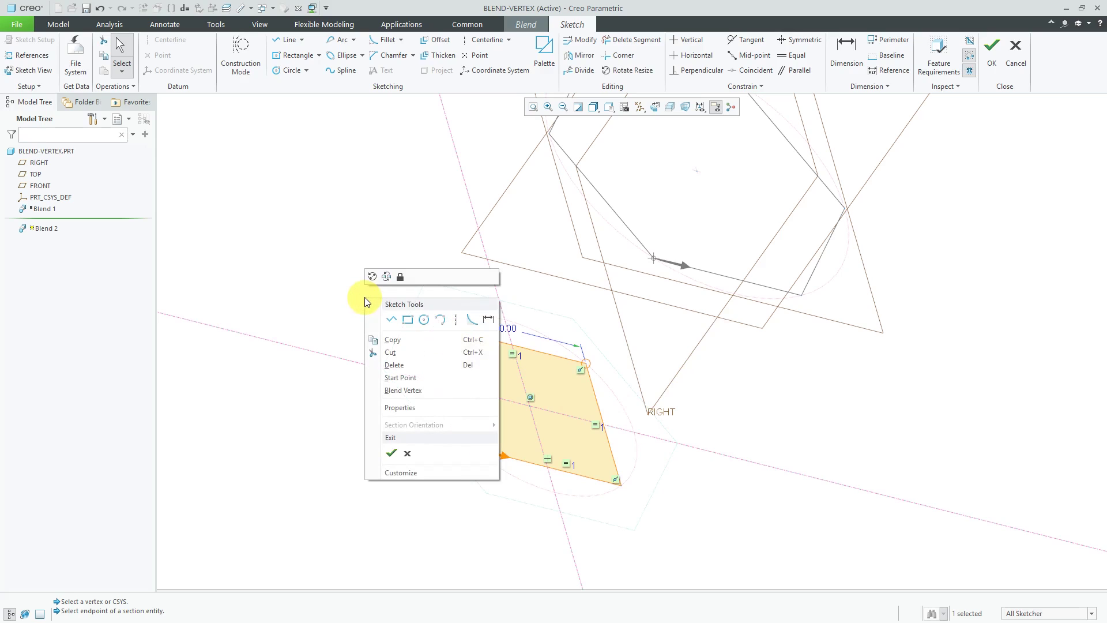
left_click(406, 394)
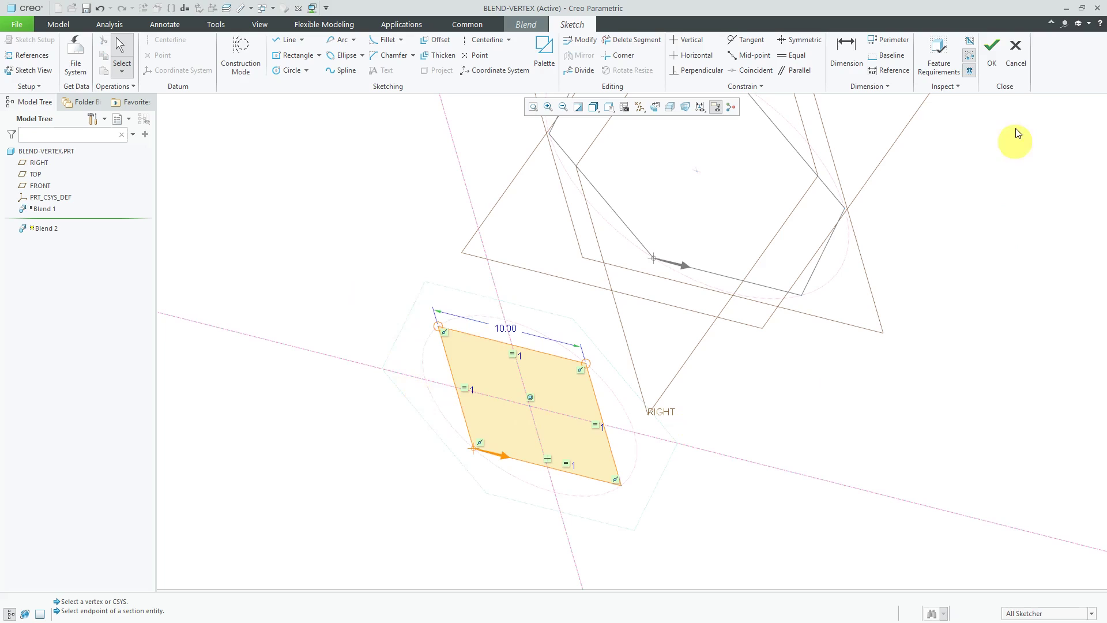
Step: Finish the Section 2 sketch, check the hexagon-to-square preview around the blend vertices and accept the blend
left_click(993, 60)
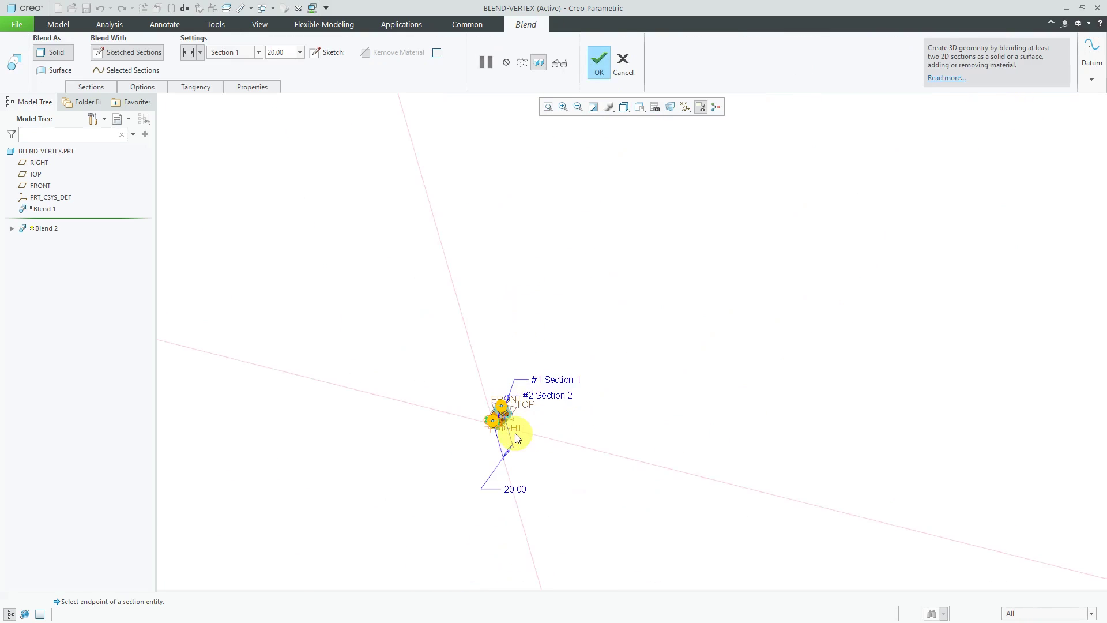
scroll(502, 415, "up", 5)
middle_click_drag(471, 333, 511, 284)
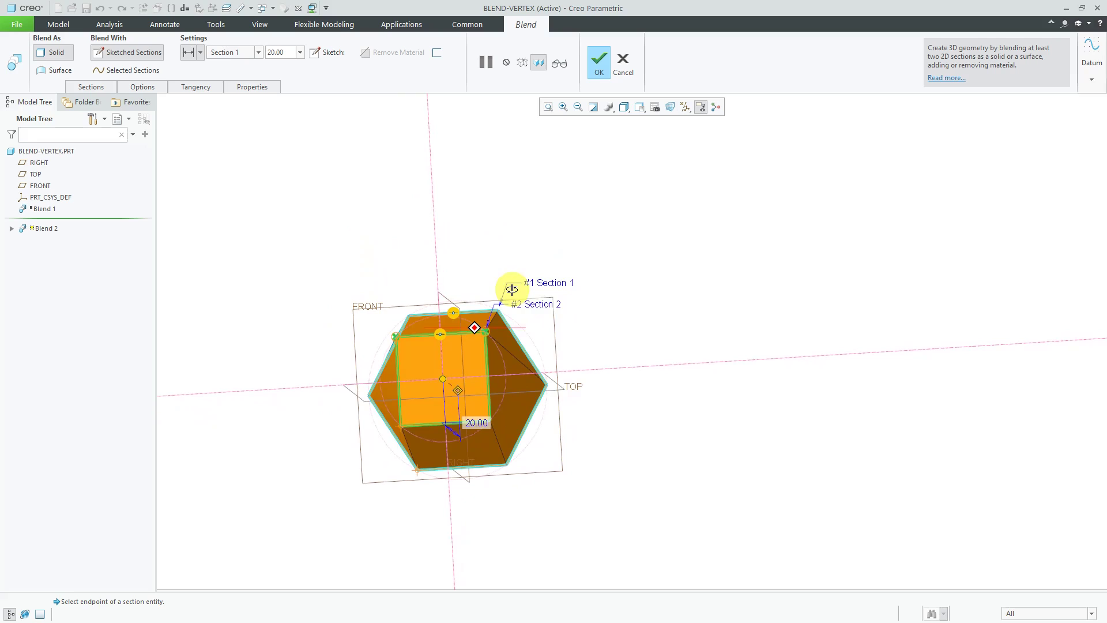
left_click(414, 426)
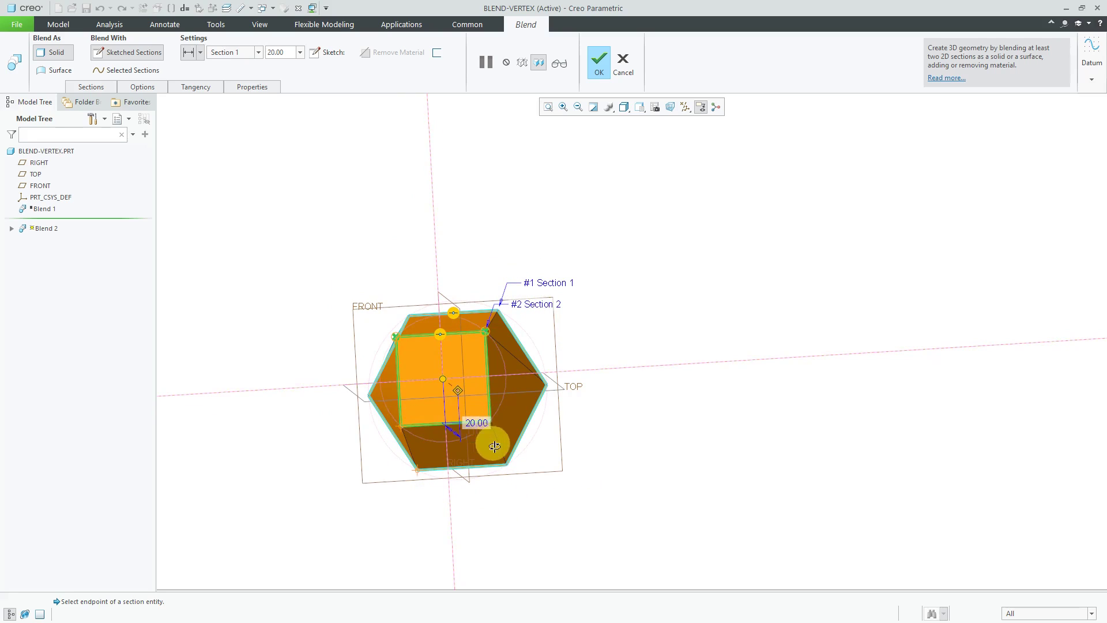
mouse_move(494, 446)
middle_mouse_down()
mouse_move(502, 482)
mouse_move(500, 457)
middle_mouse_up()
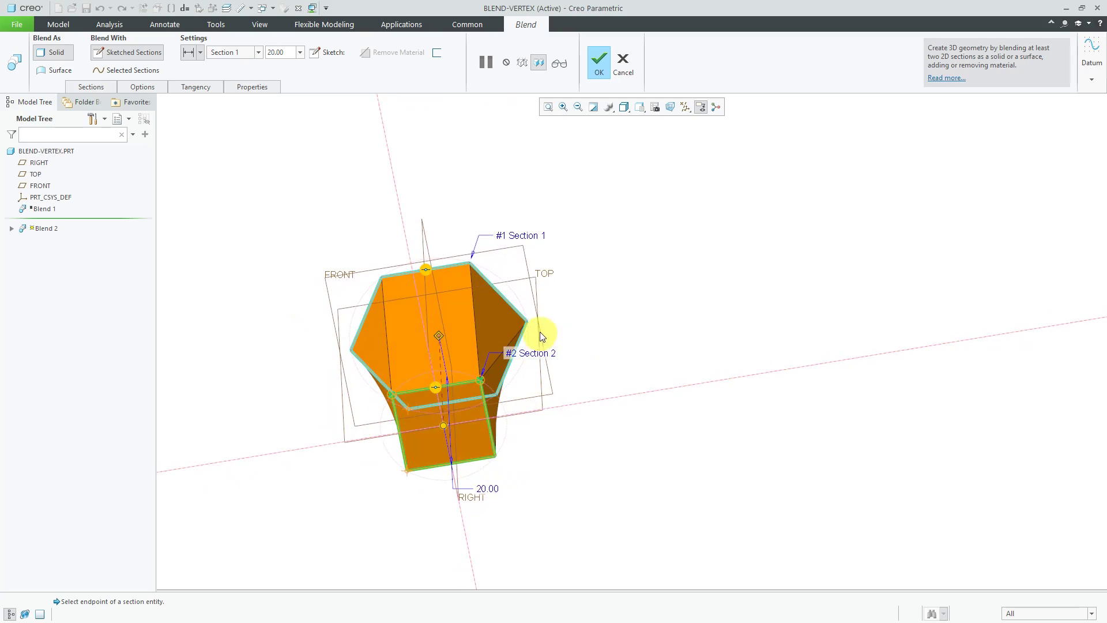
left_click(486, 386)
middle_click_drag(483, 383, 507, 378)
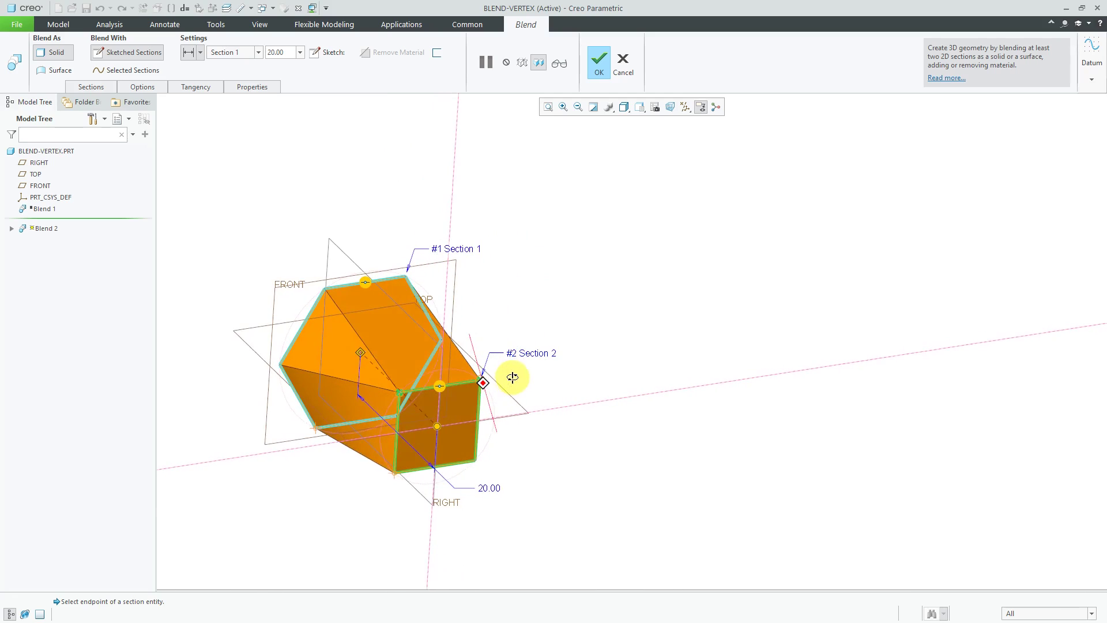
left_click(599, 63)
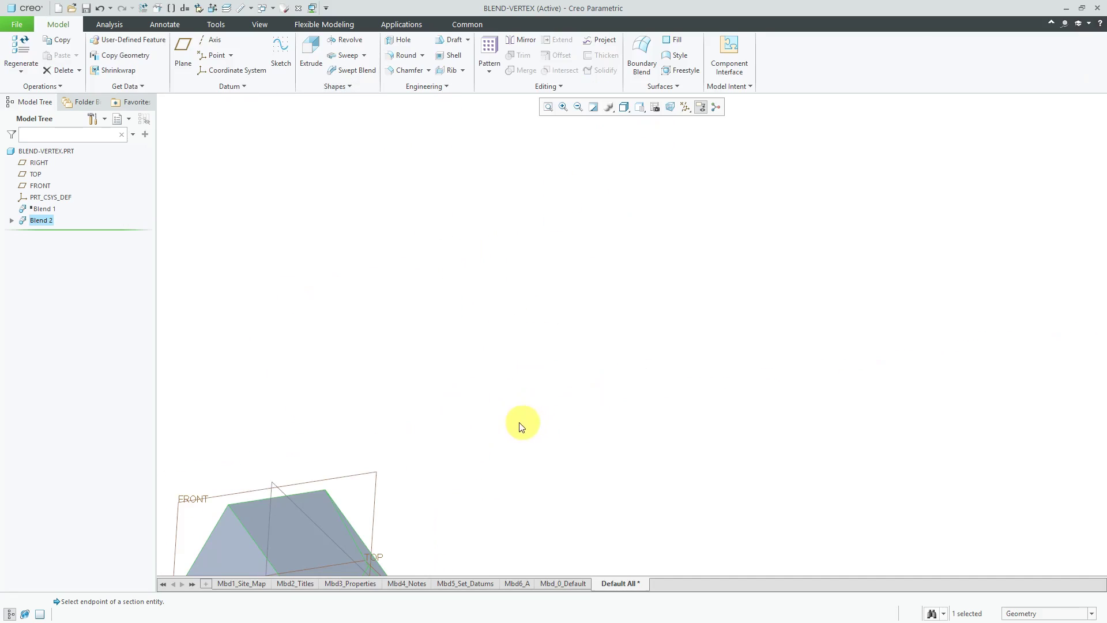
Step: Turn off the display of datum planes
middle_click_drag(434, 447, 610, 292, "shift")
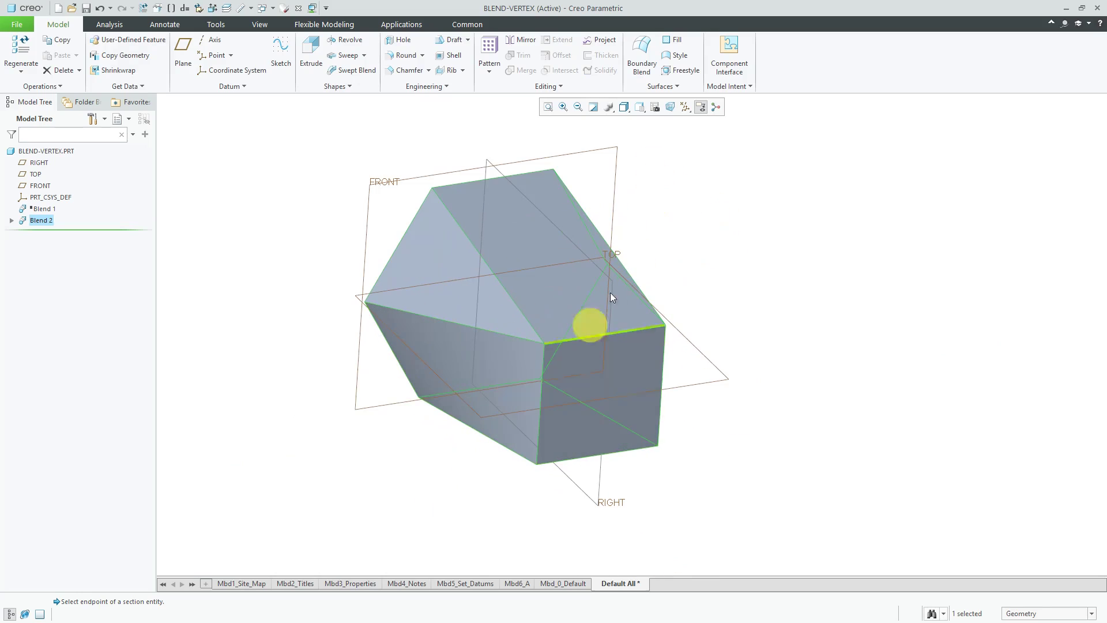
left_click(691, 109)
left_click(710, 174)
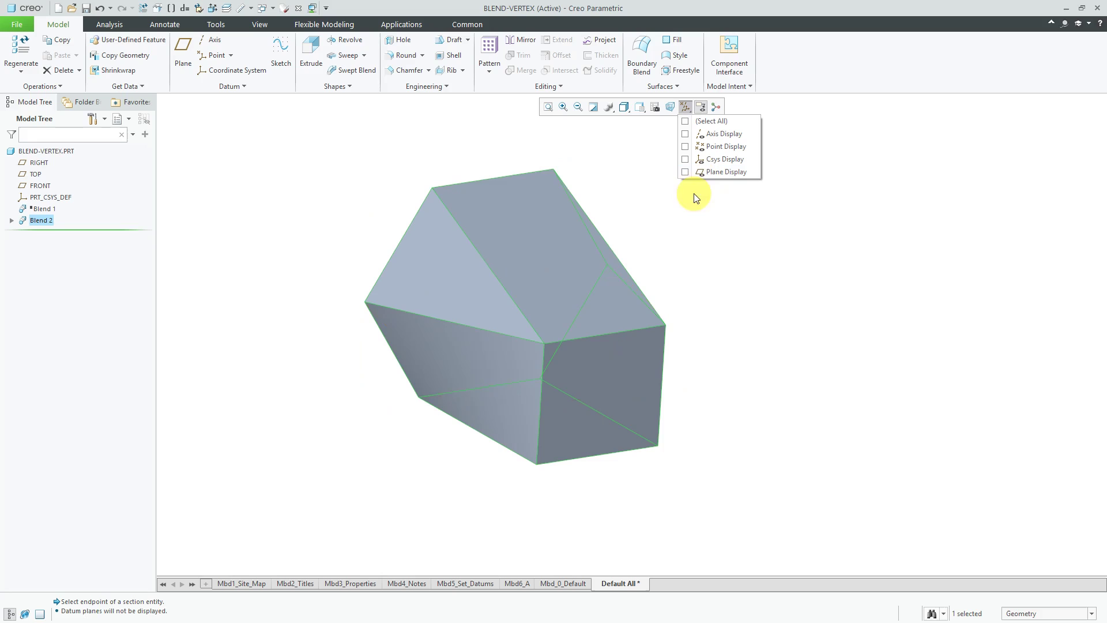
Step: Reopen the definition of Blend 2, review the vertex counts of Section 1 and Section 2, and close it
mouse_move(544, 230)
middle_mouse_down()
mouse_move(474, 216)
mouse_move(541, 225)
mouse_move(519, 233)
middle_mouse_up()
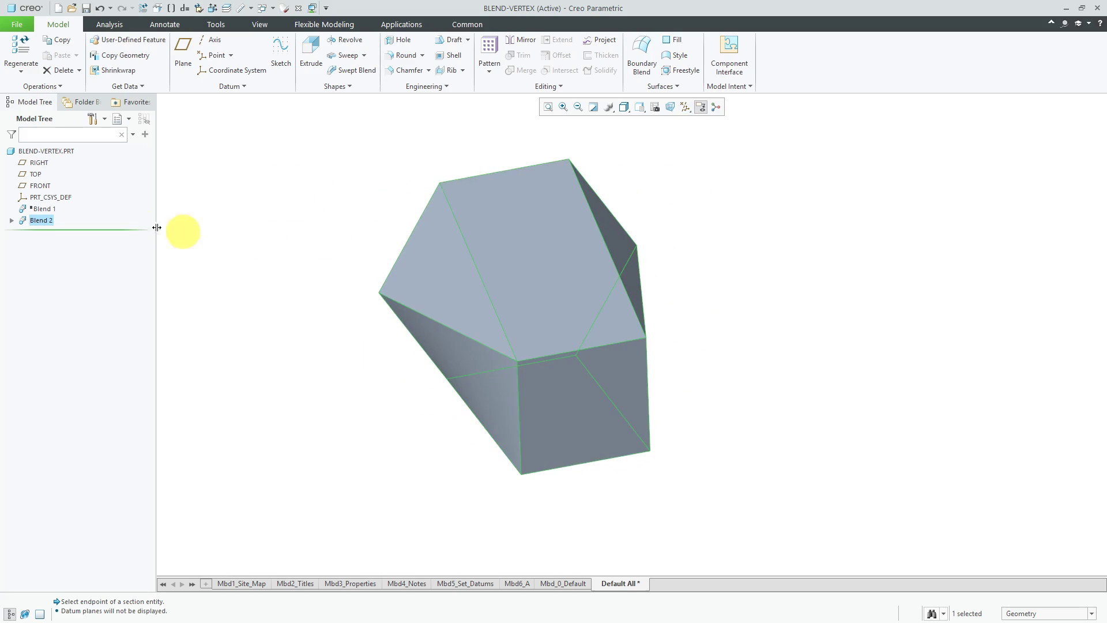
right_click(31, 221)
left_click(52, 167)
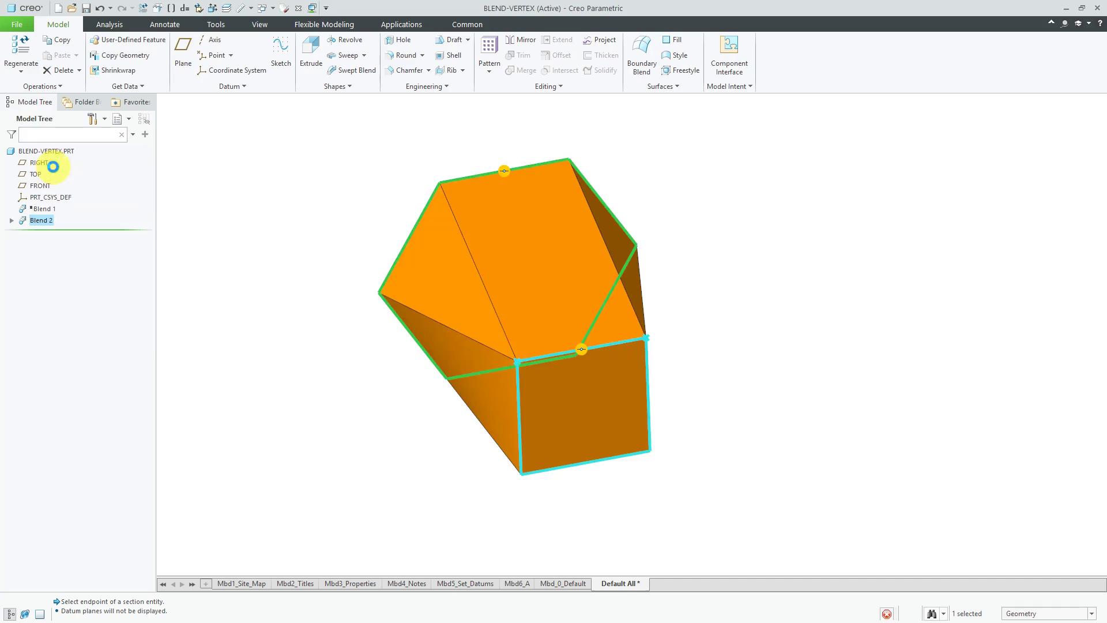
left_click(90, 87)
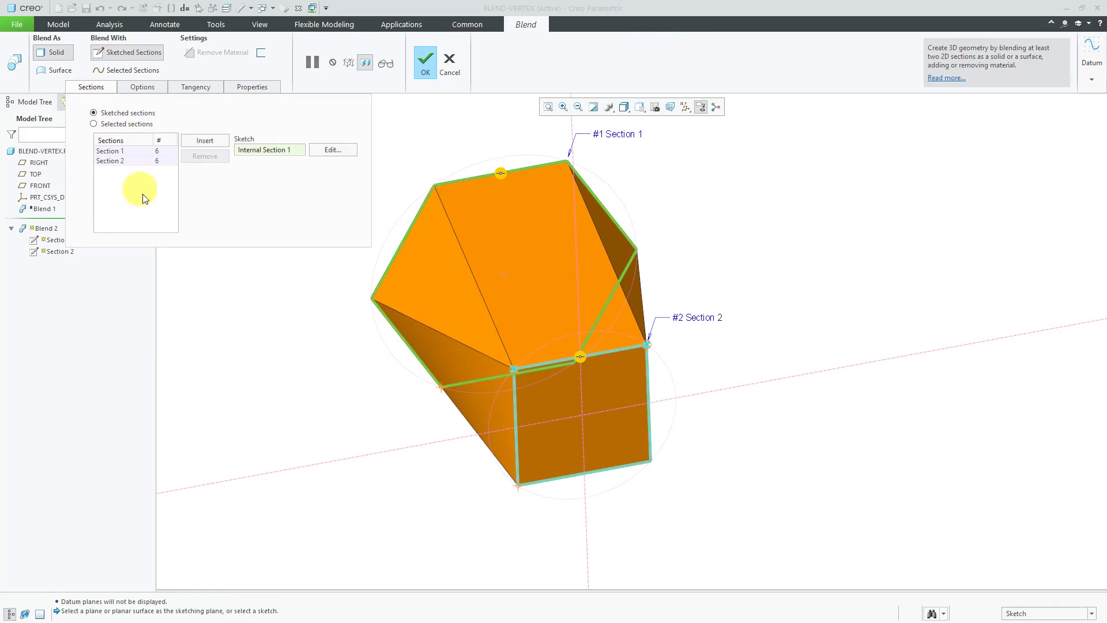
mouse_move(462, 316)
middle_mouse_down()
mouse_move(489, 295)
mouse_move(452, 286)
mouse_move(458, 295)
middle_mouse_up()
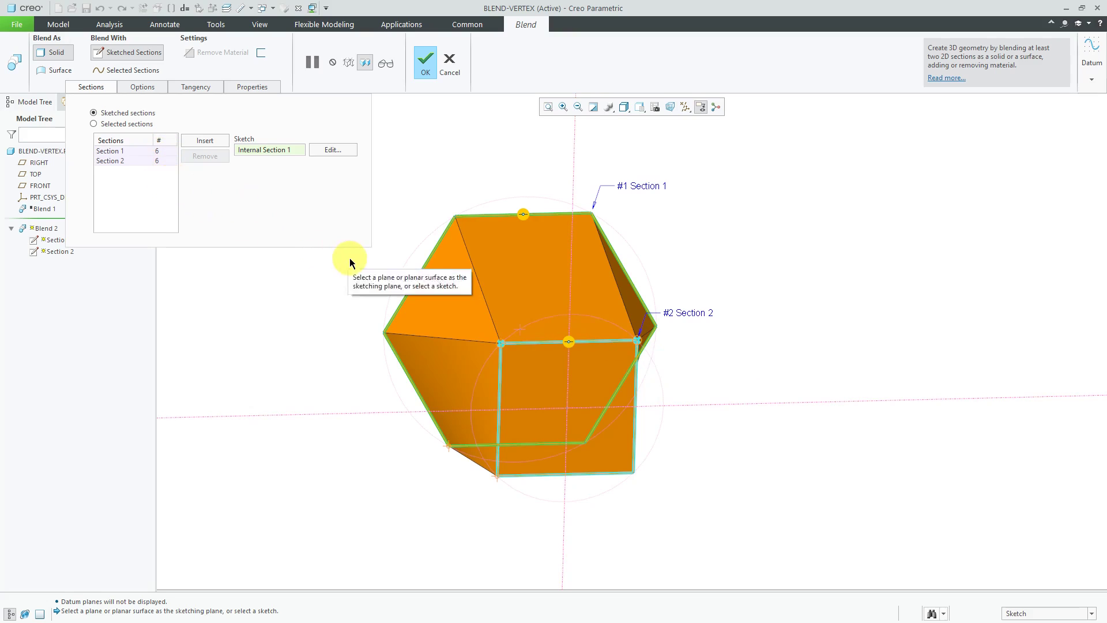
left_click(426, 68)
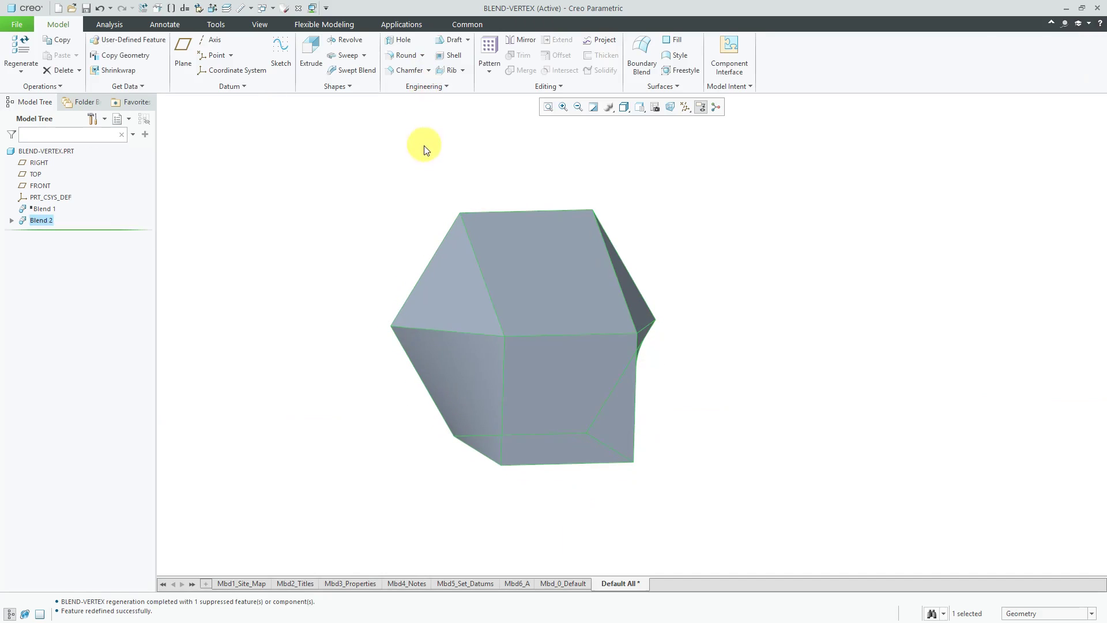
middle_click_drag(457, 163, 394, 176)
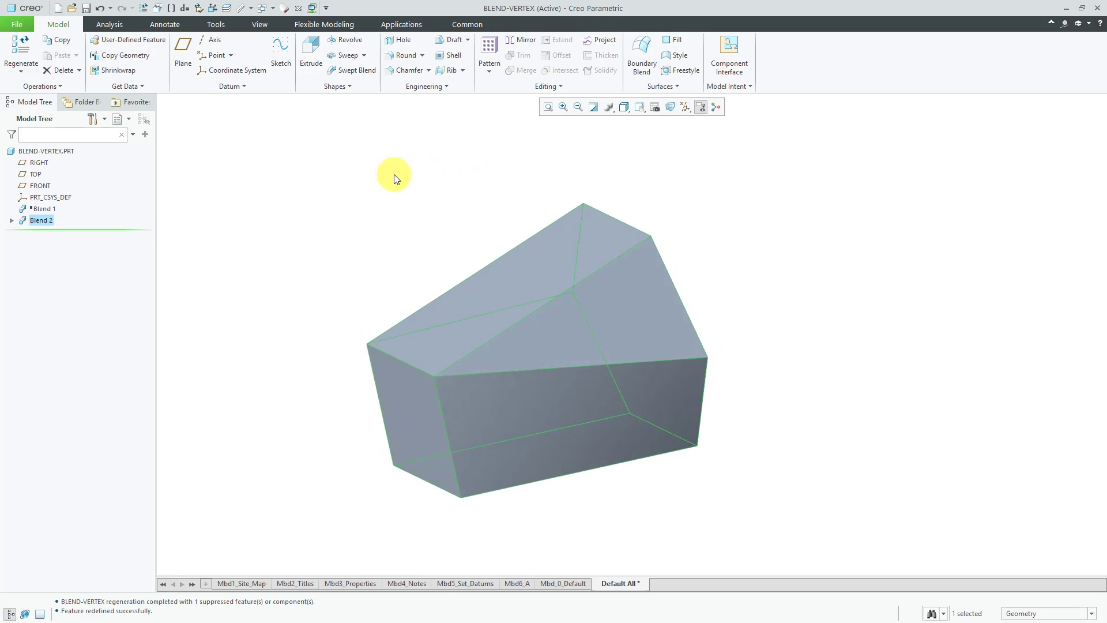